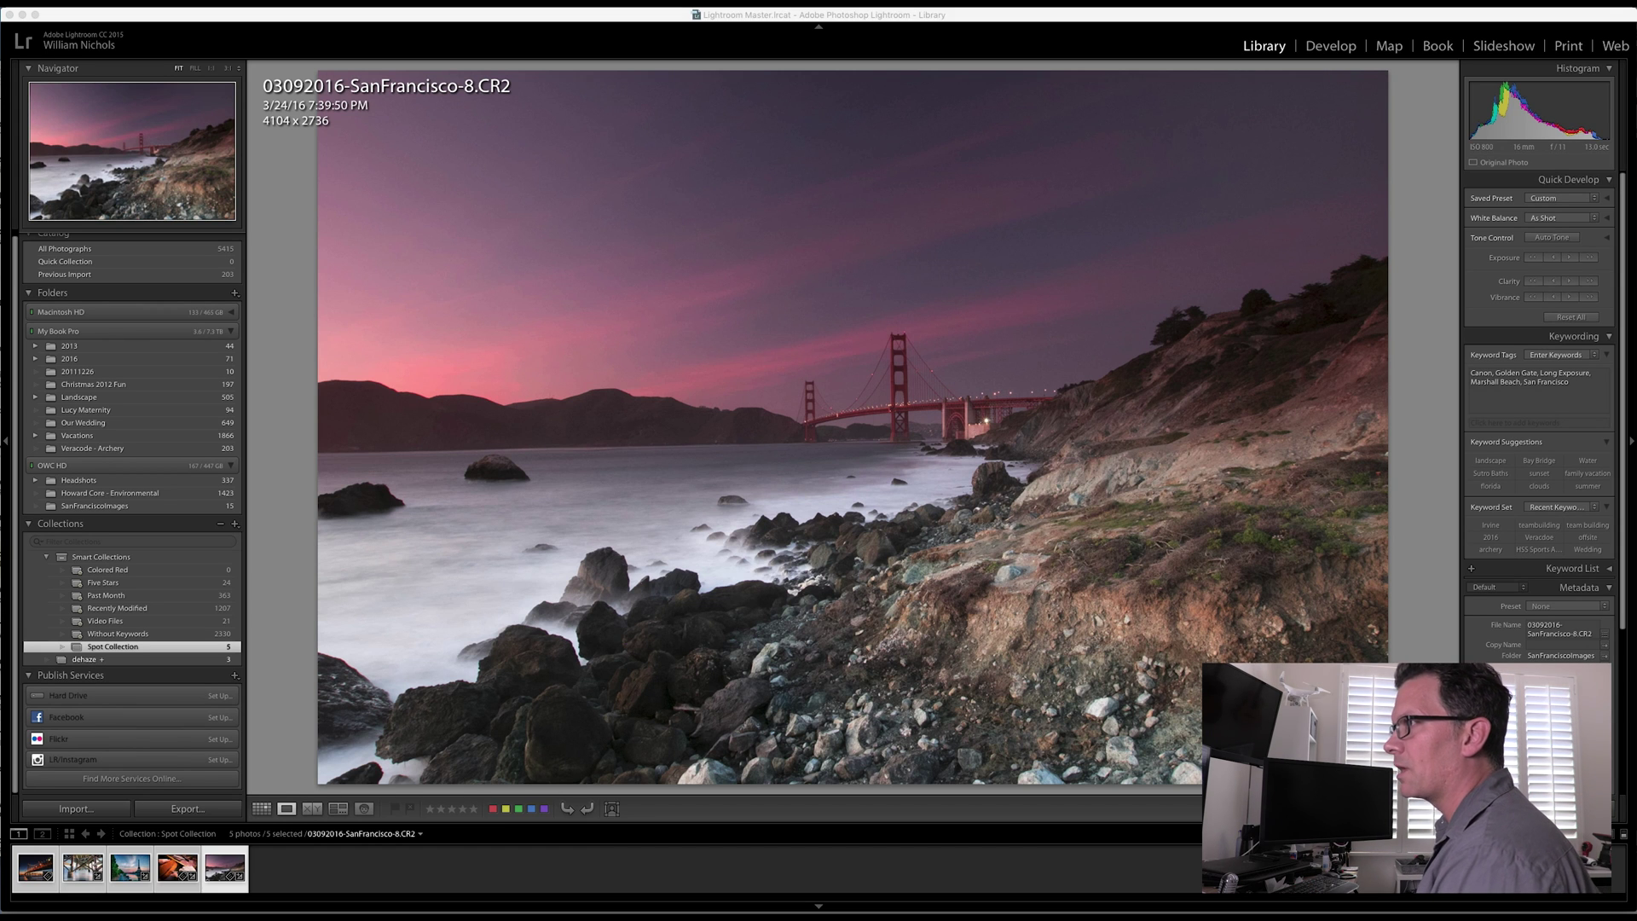
- Browse the Spot Collection photos, trying single and multiple photo selections
left_click(613, 878)
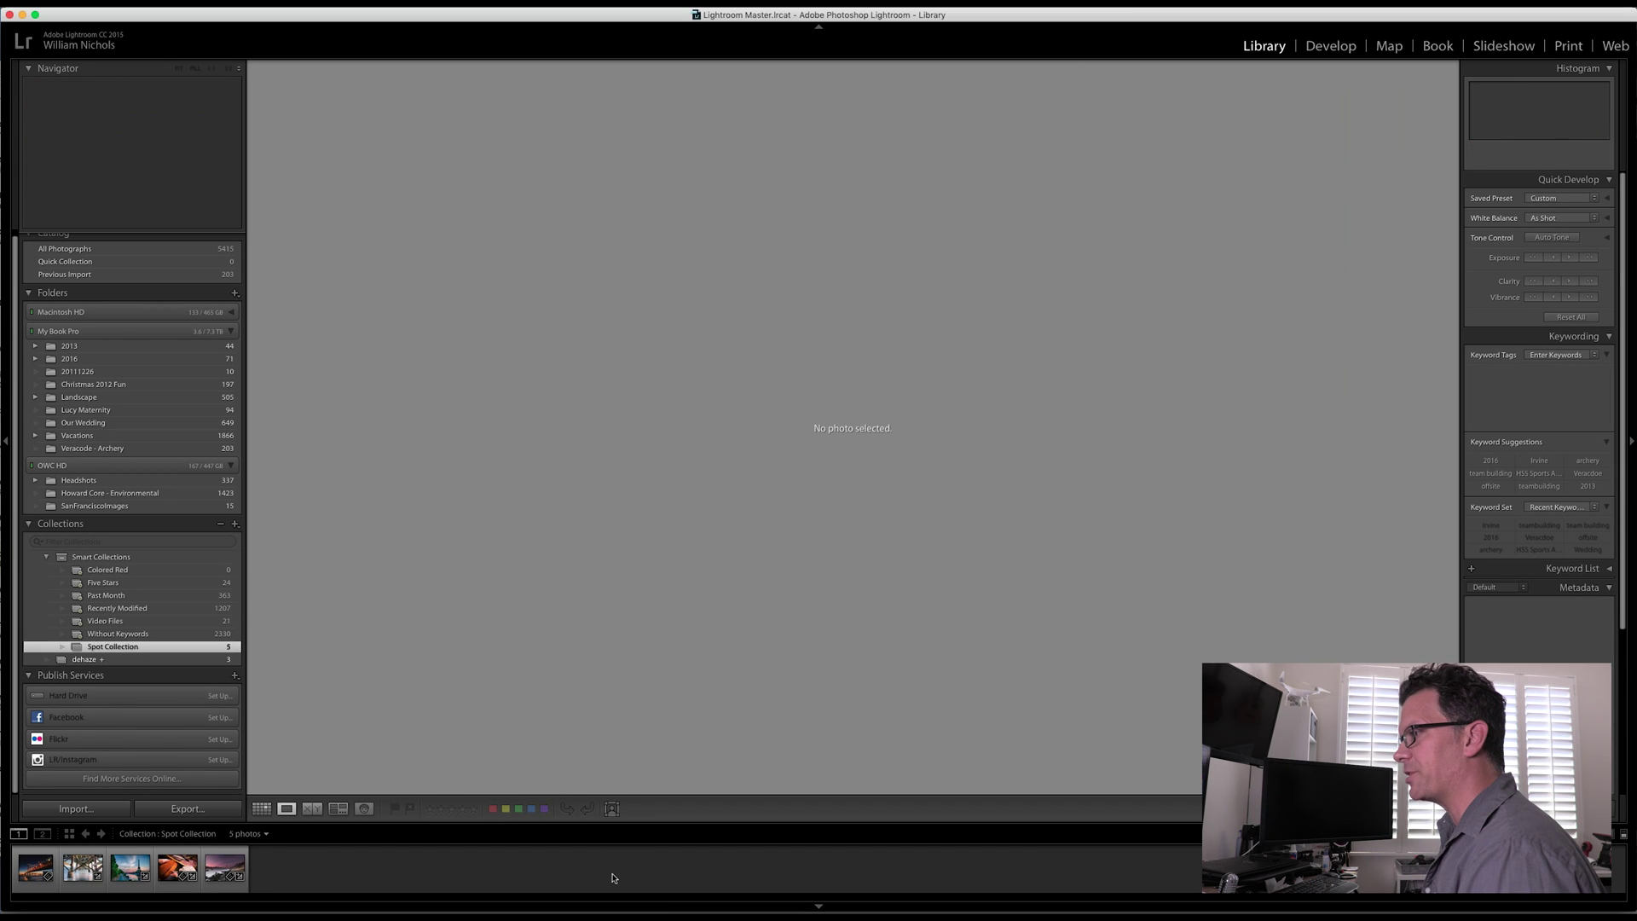
left_click(237, 856)
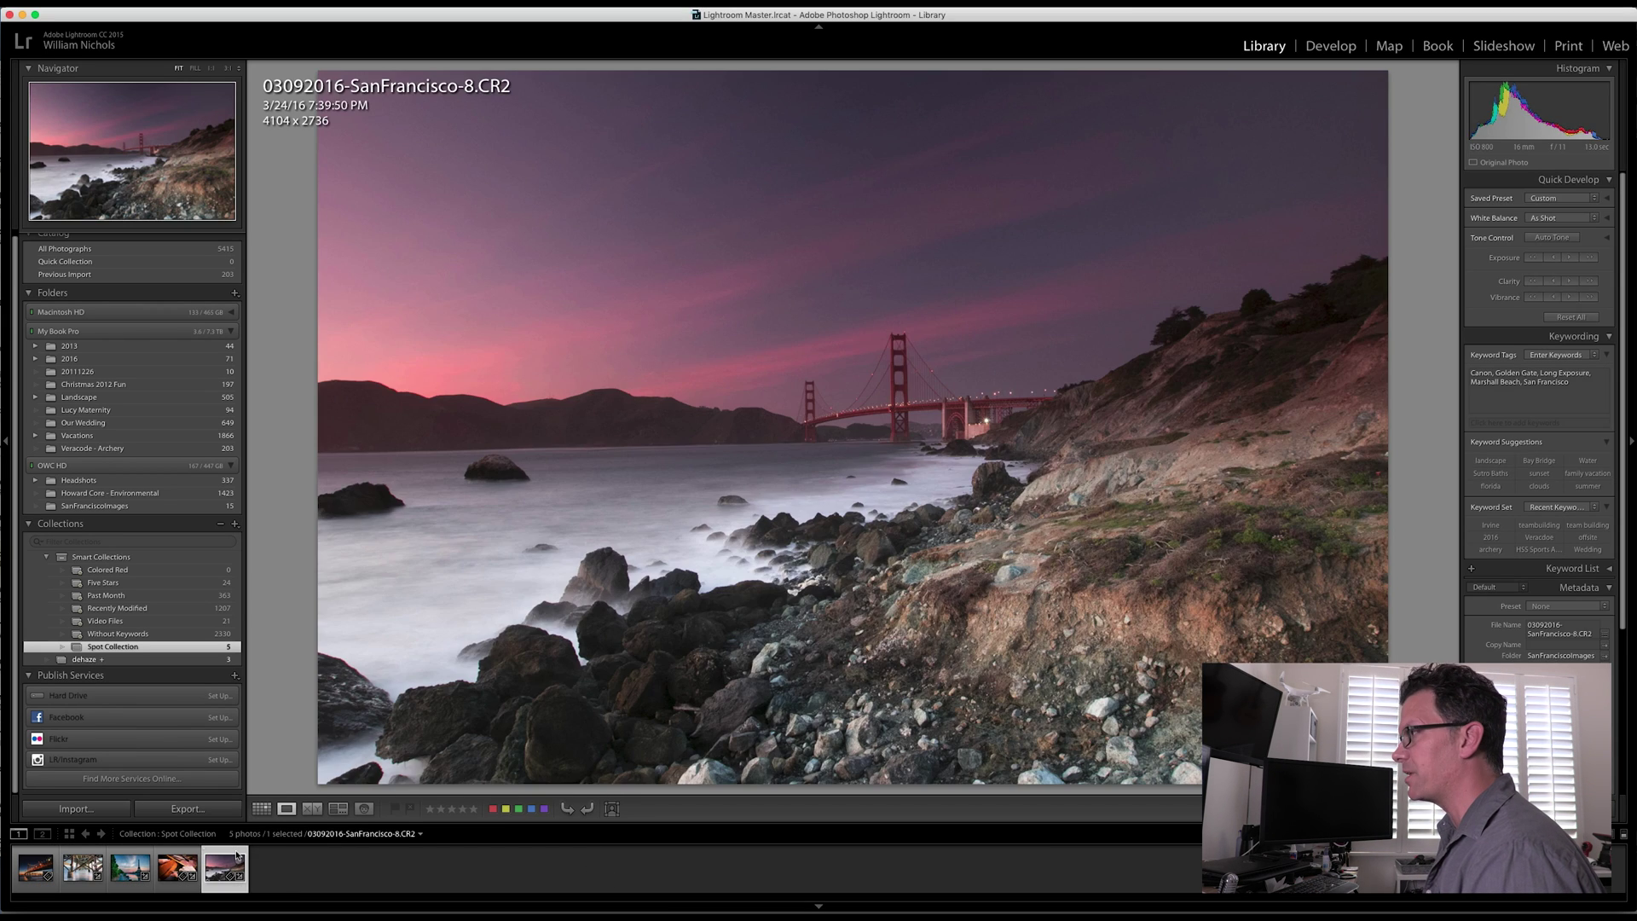
key("Home")
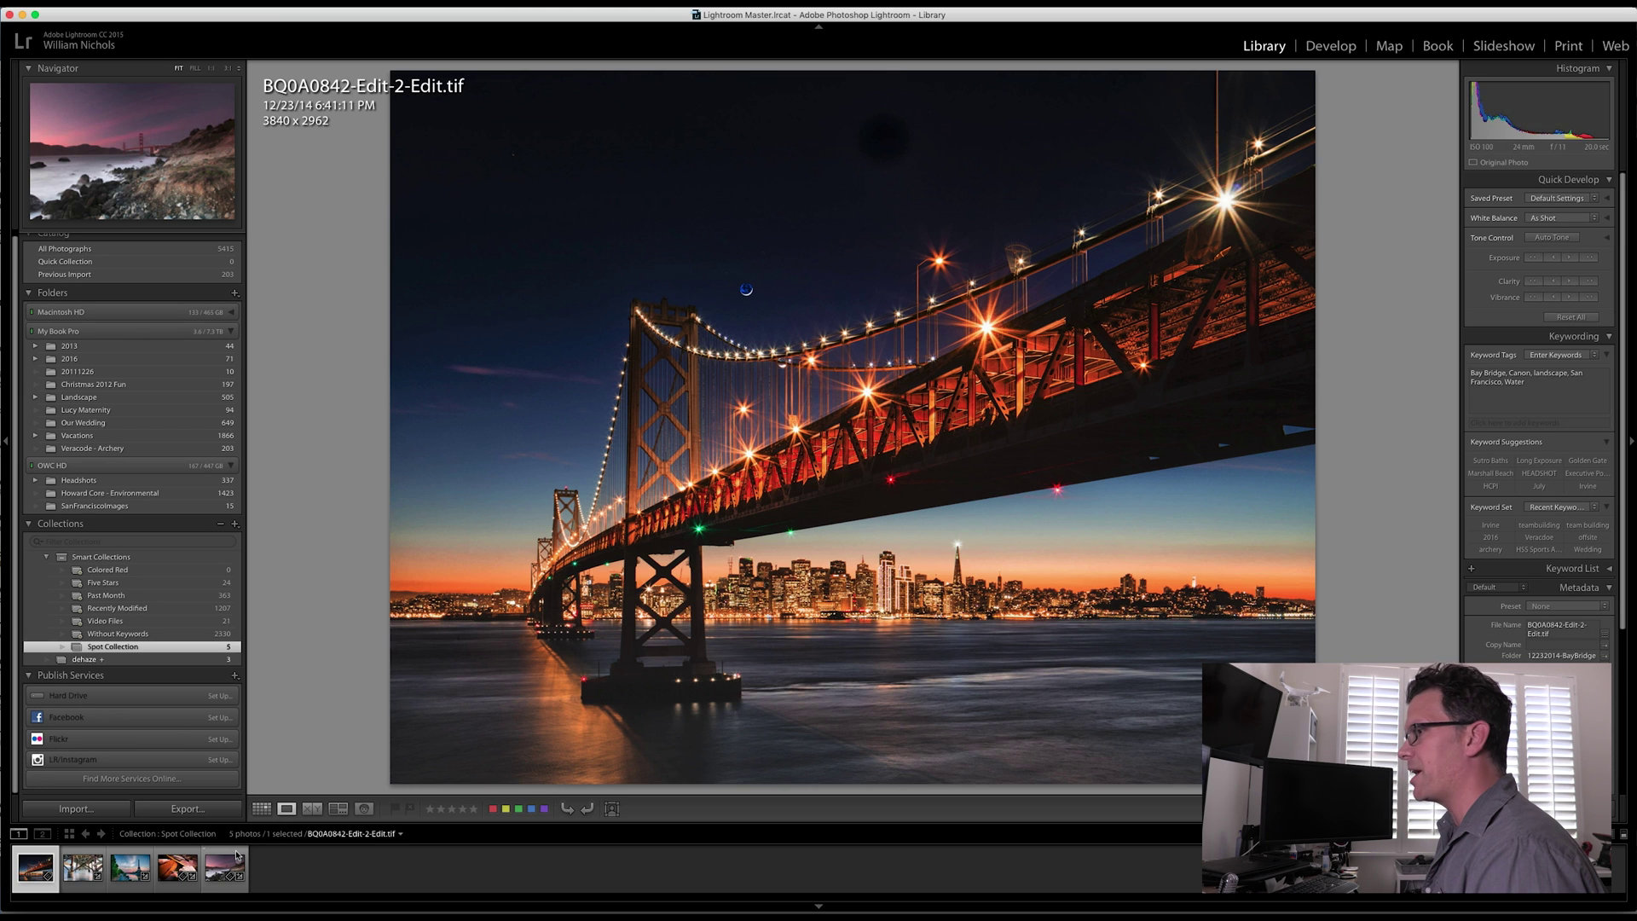
key("Right")
key("Right")
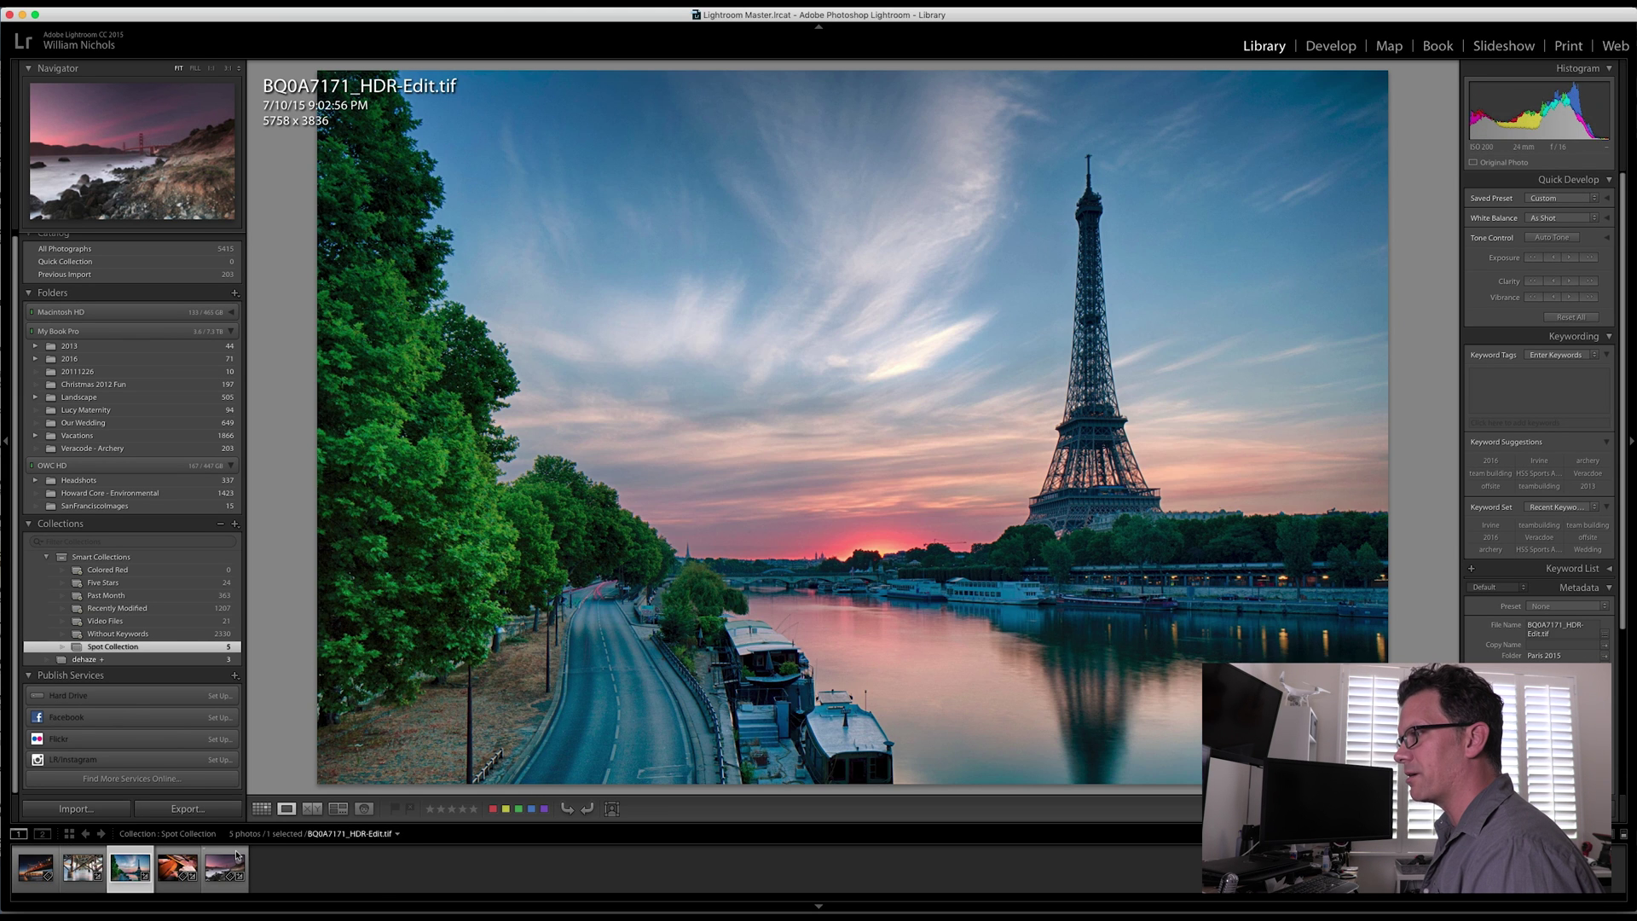
key("Right")
key("Right")
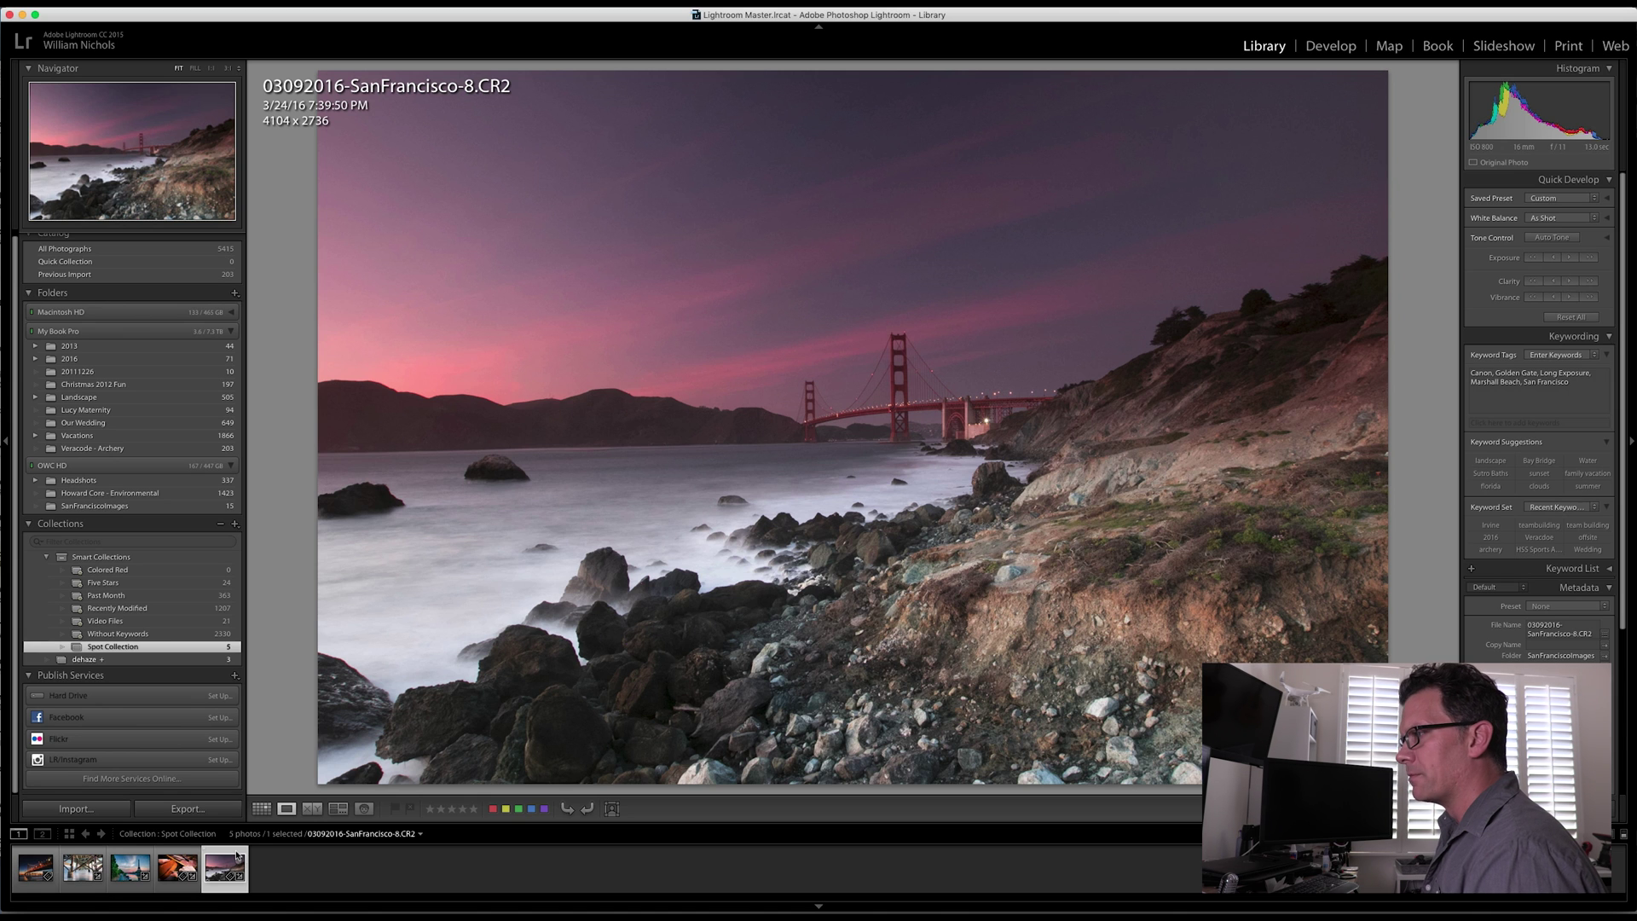
left_click(340, 875)
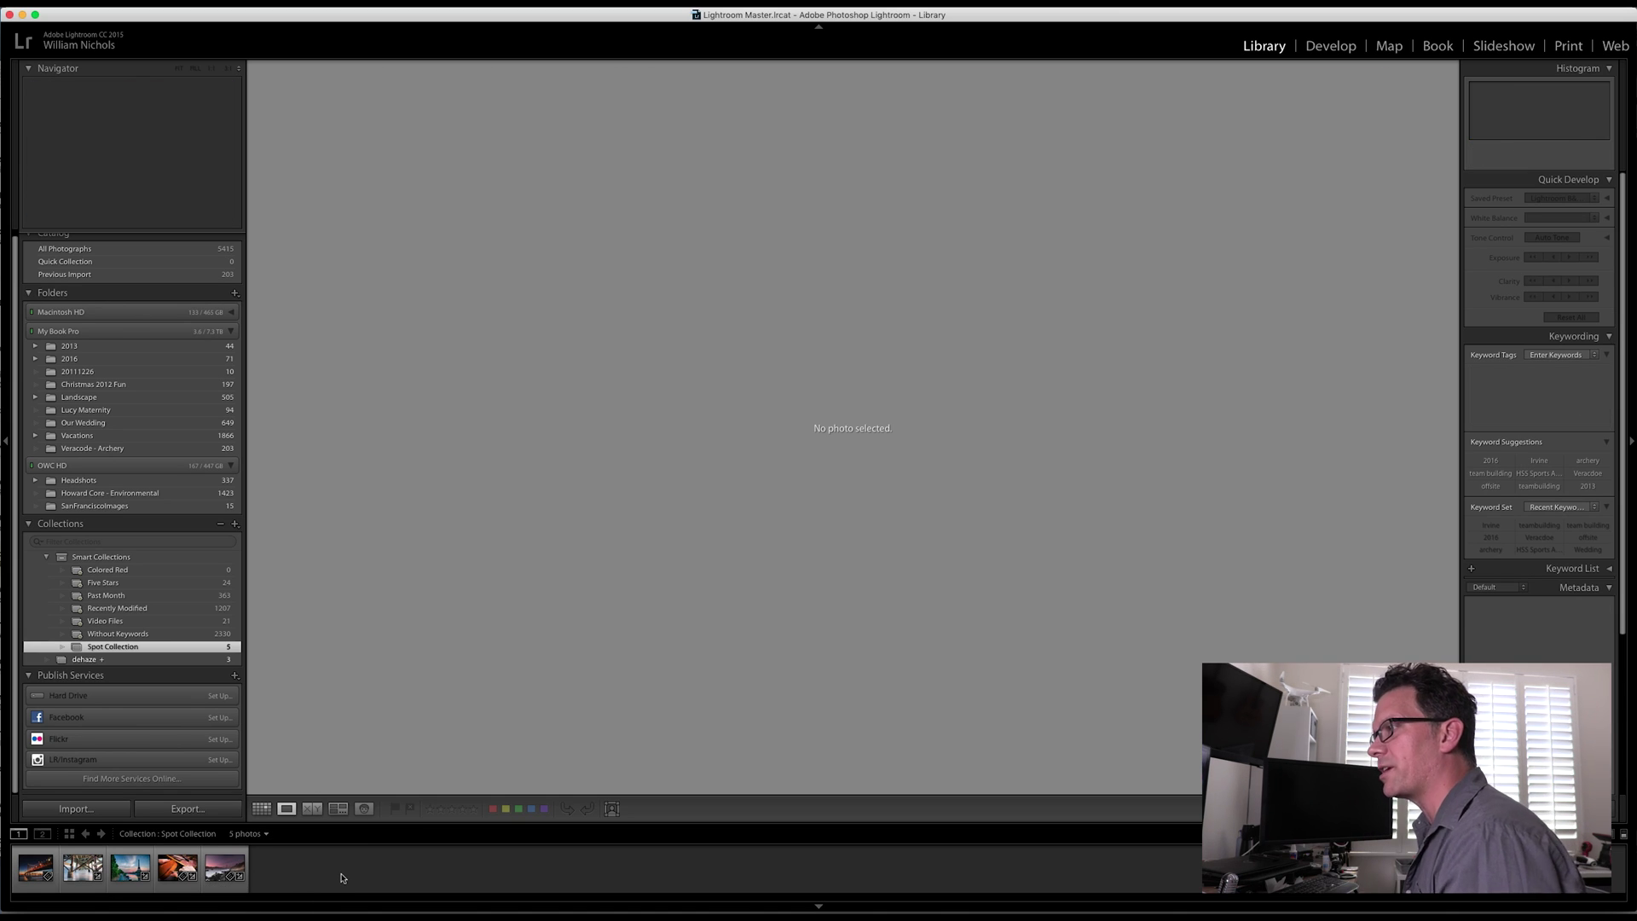
left_click(46, 856)
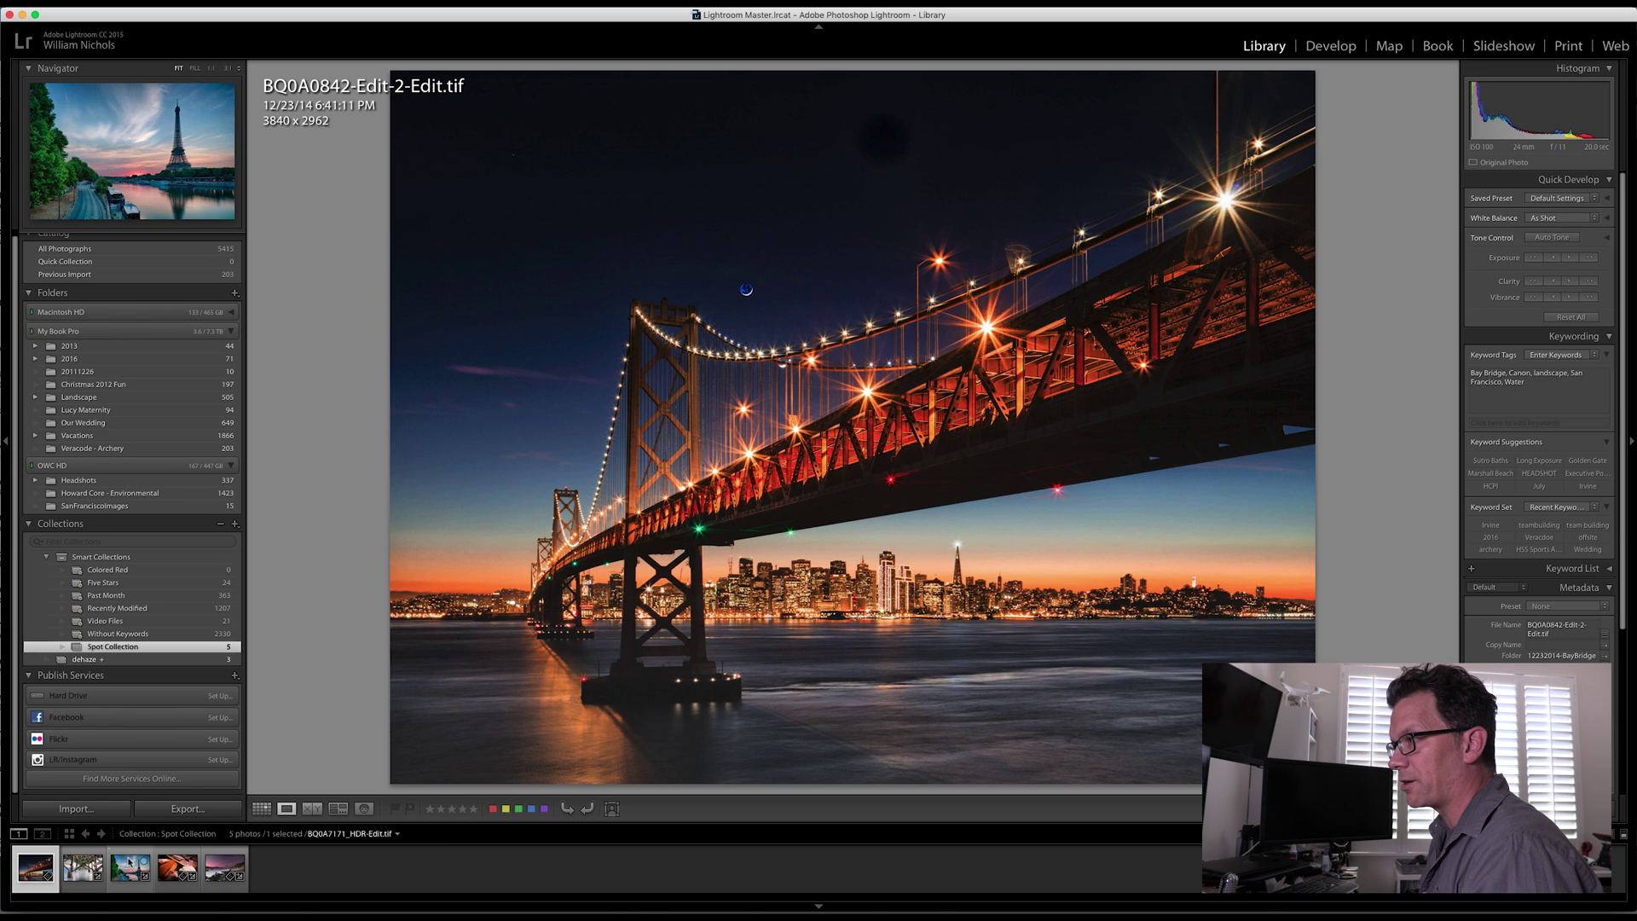
left_click(132, 861, "super")
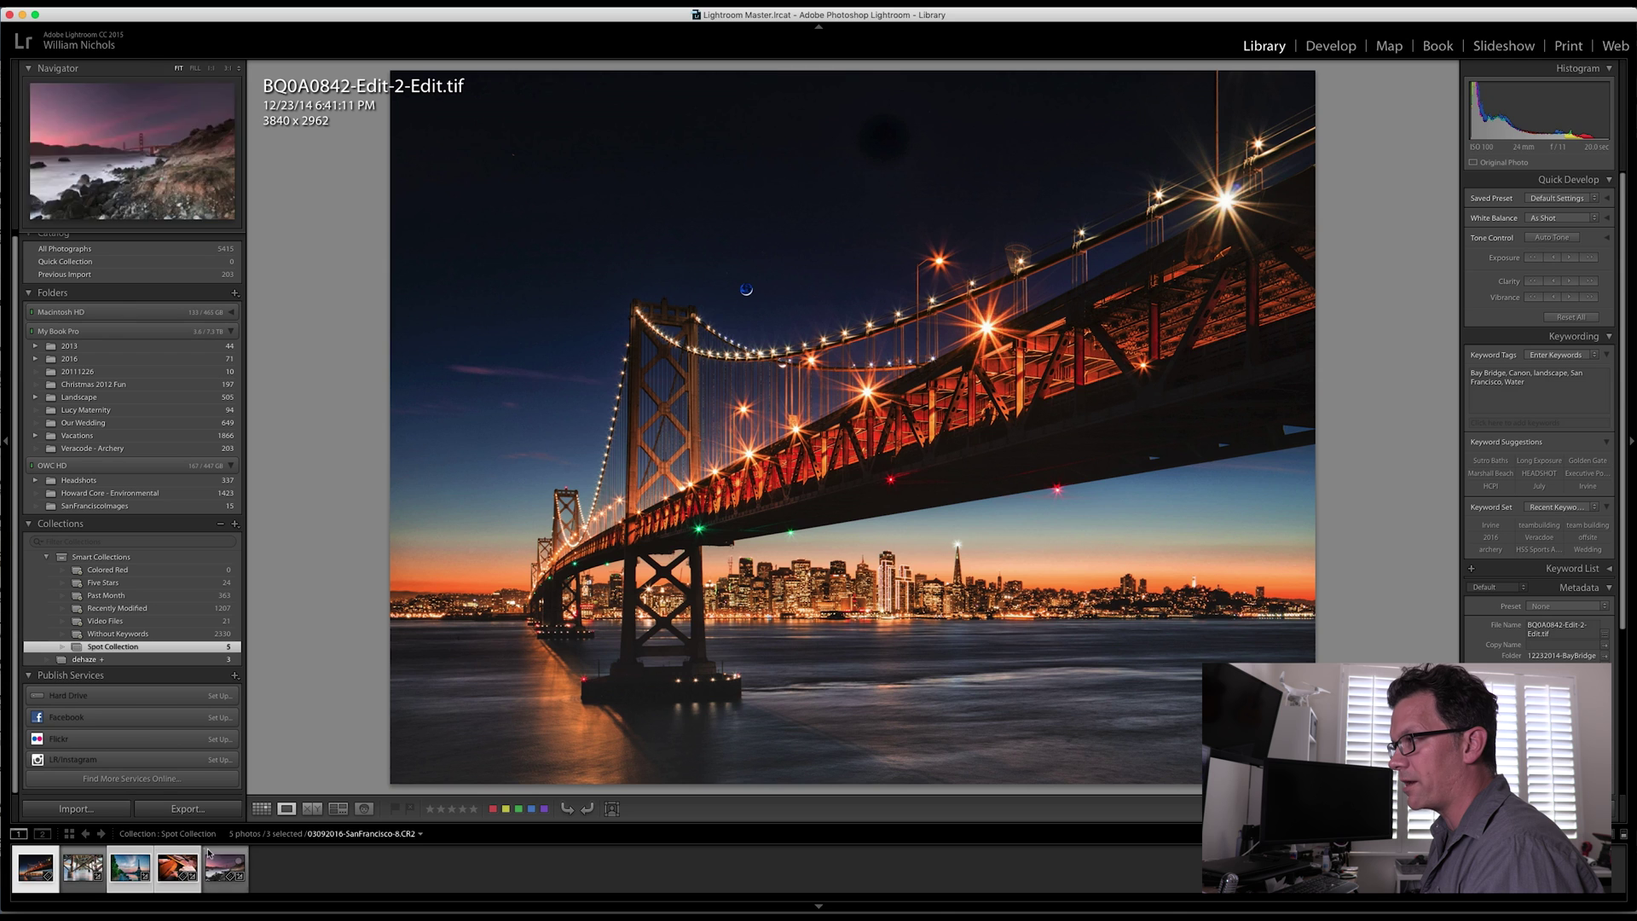
- Select all five photos and open the Export dialog for them
key("super+d")
left_click(36, 866)
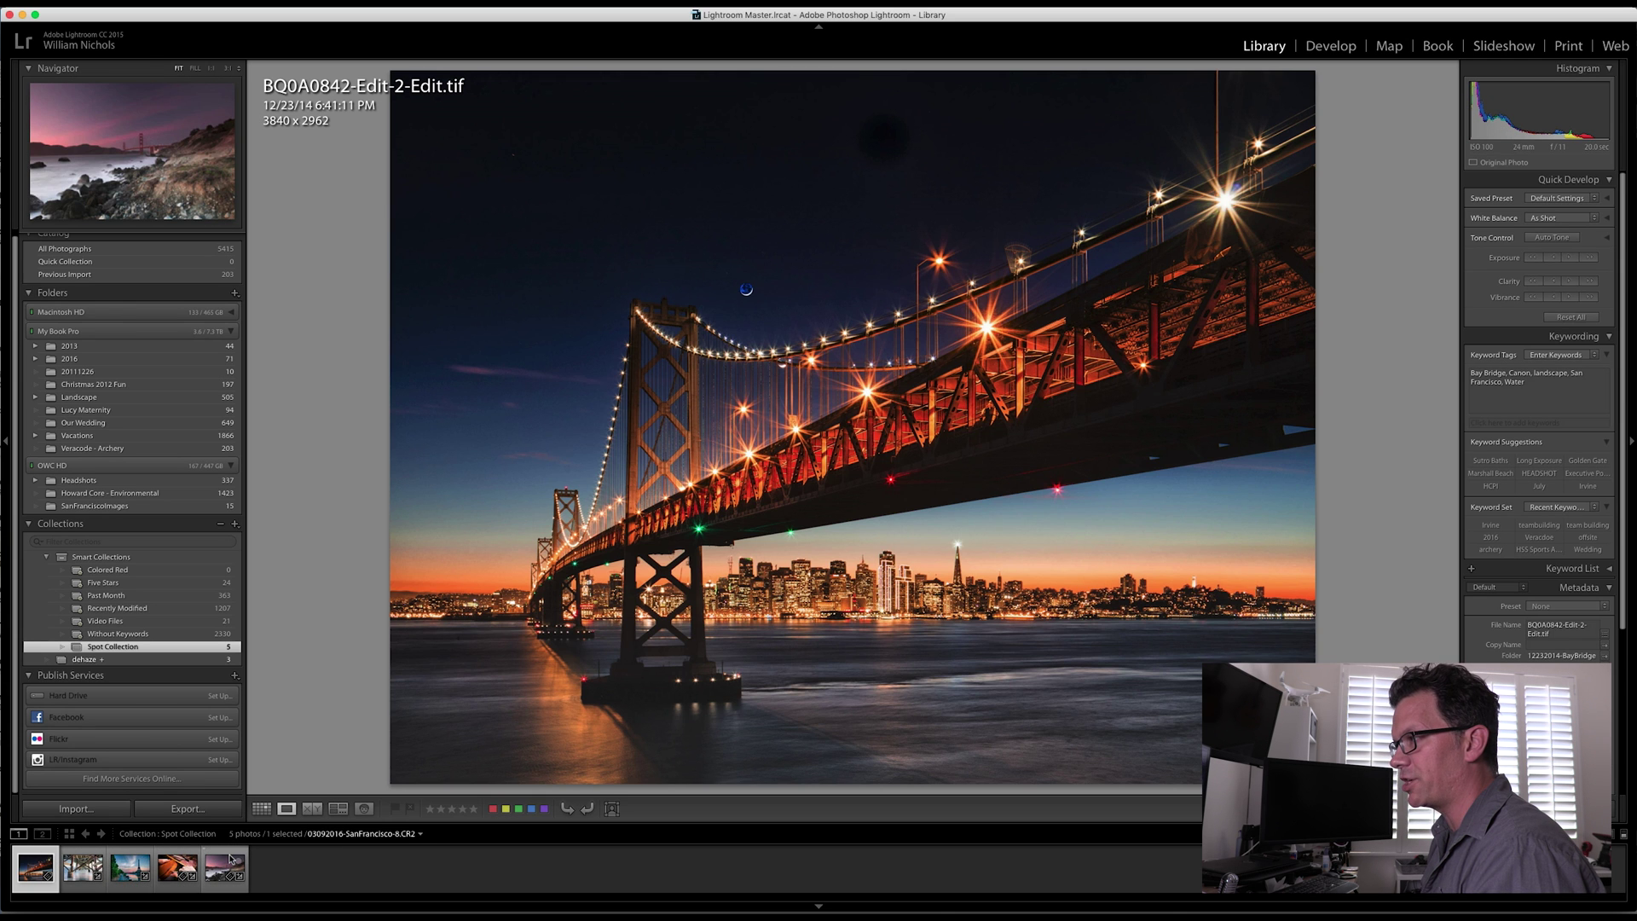
key("super+a")
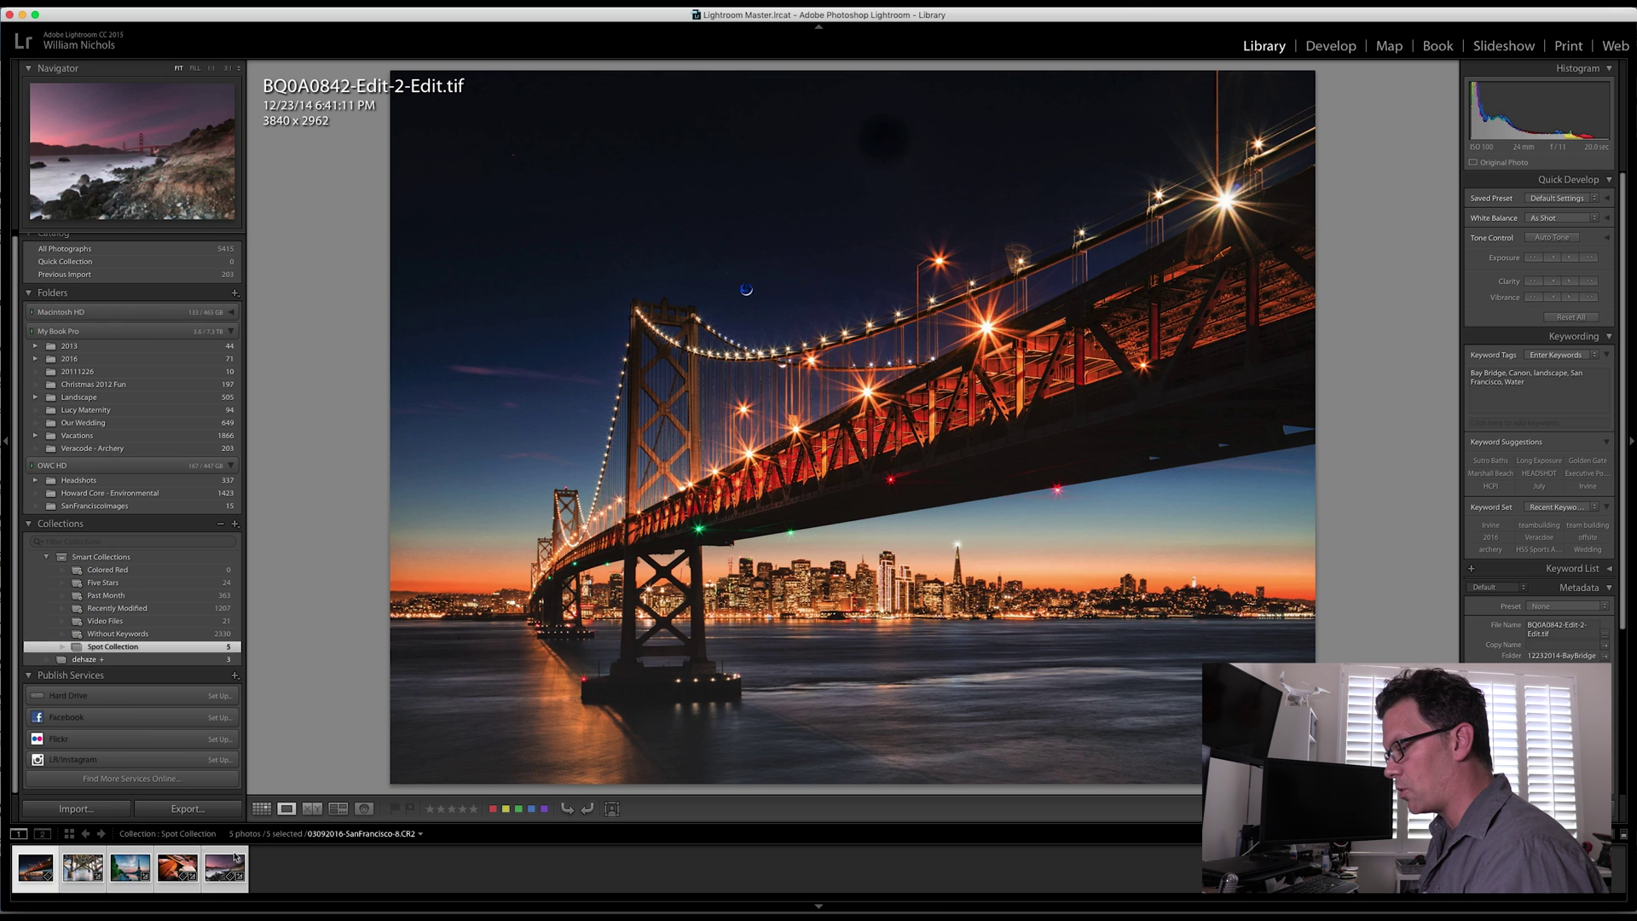
key("super+shift+e")
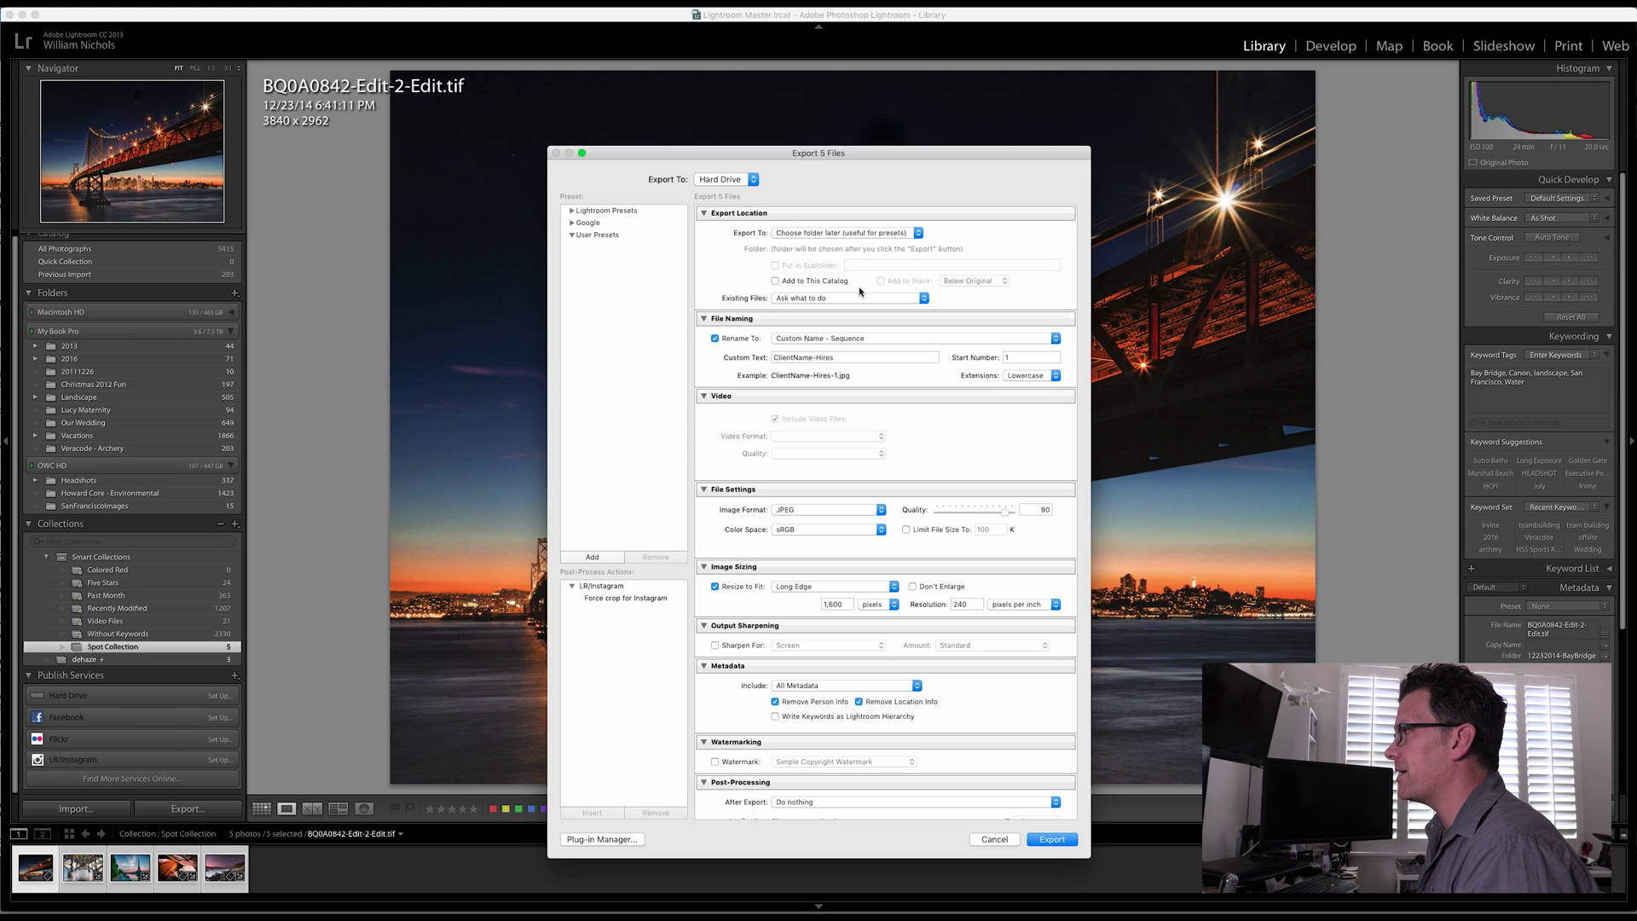
scroll(883, 630, "down", 2)
scroll(882, 631, "up", 2)
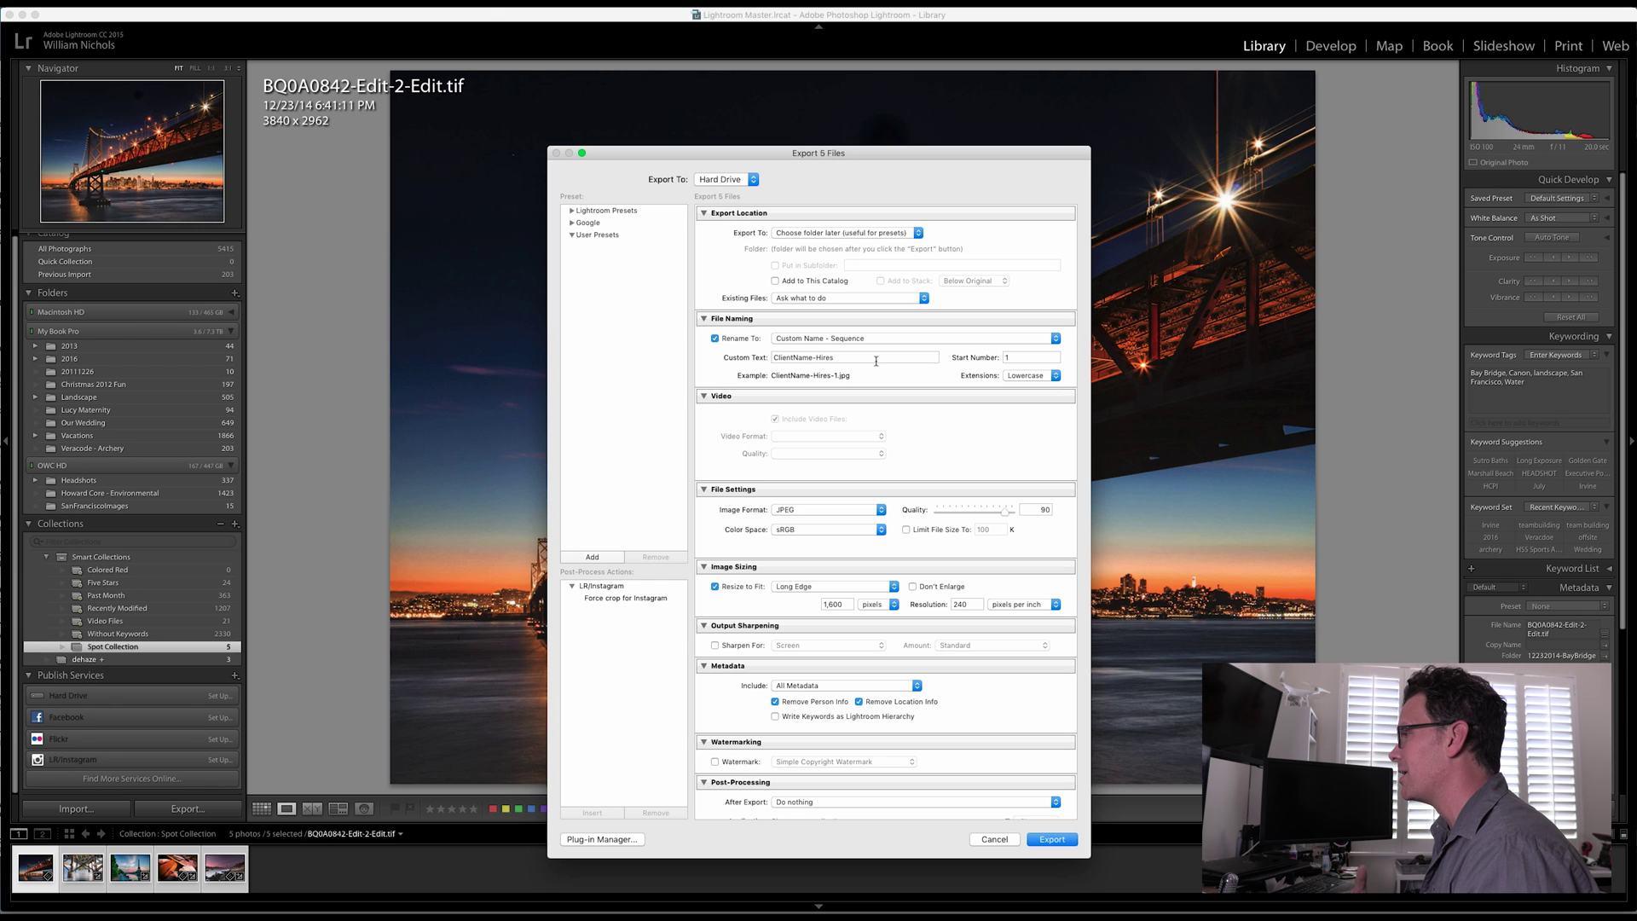
left_click(905, 237)
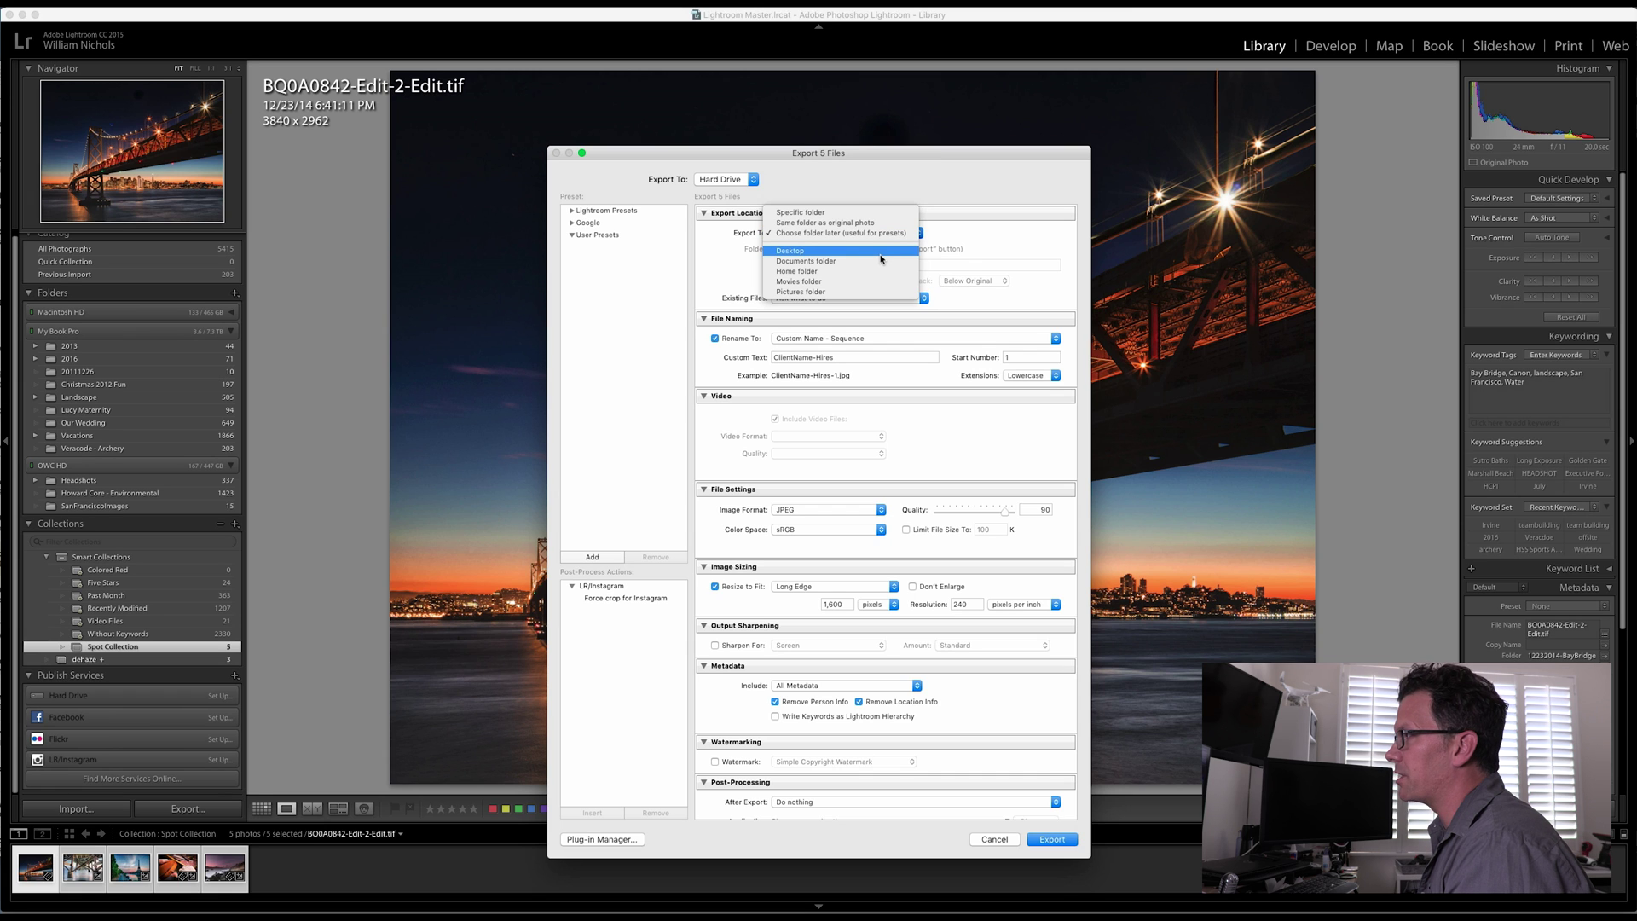
- Export to the Desktop into a subfolder named FacebookImages
left_click(881, 254)
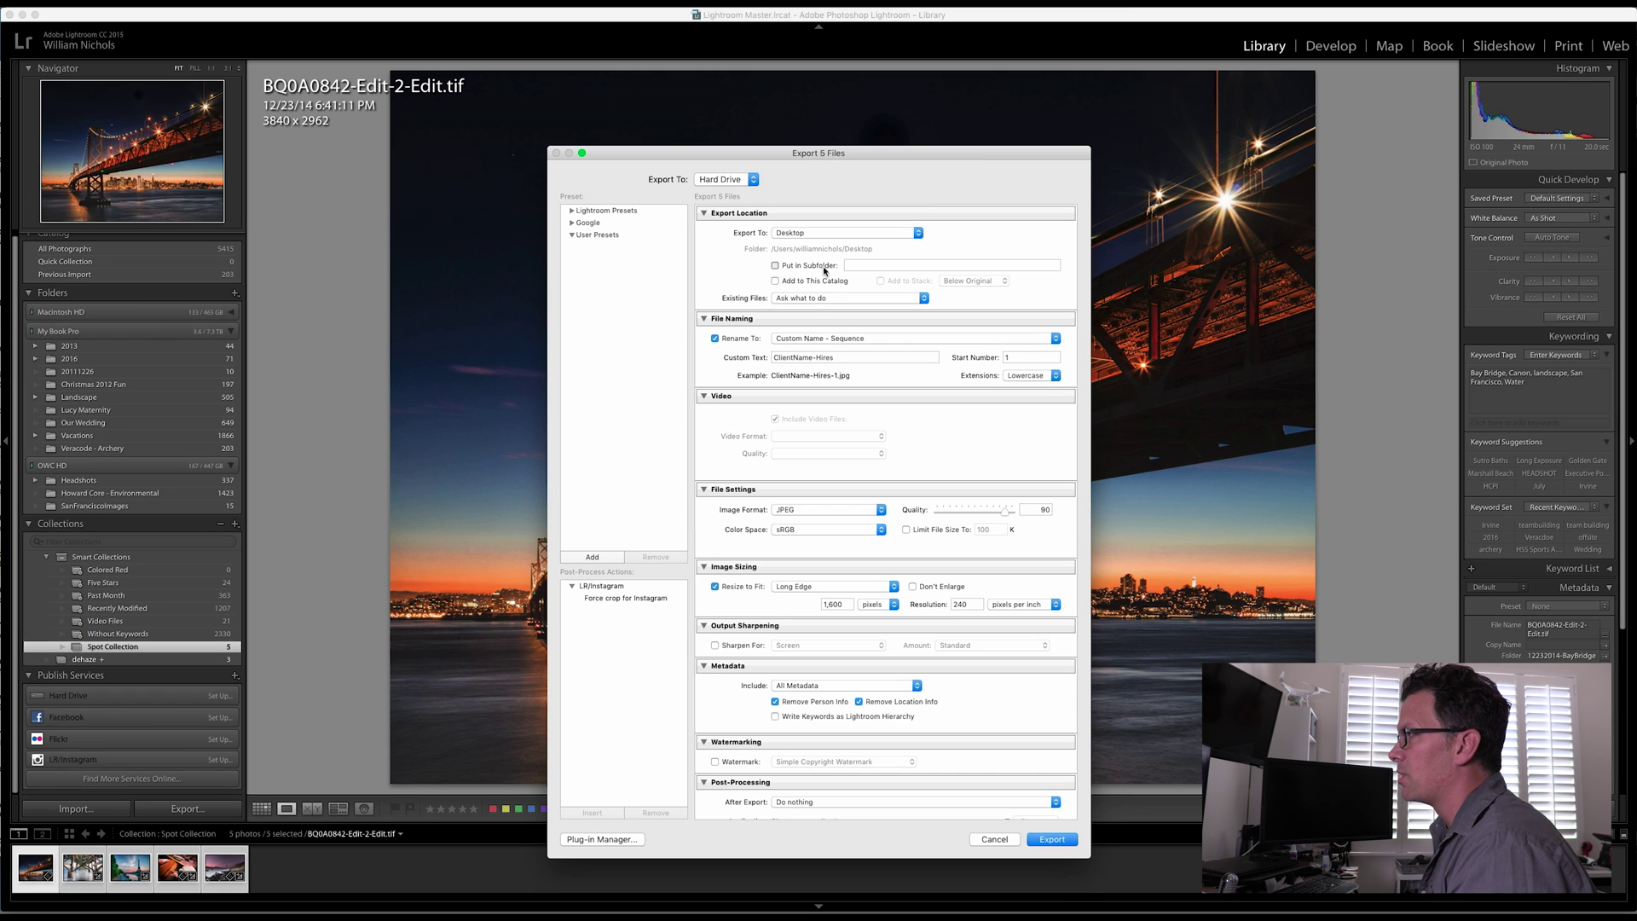
left_click(869, 267)
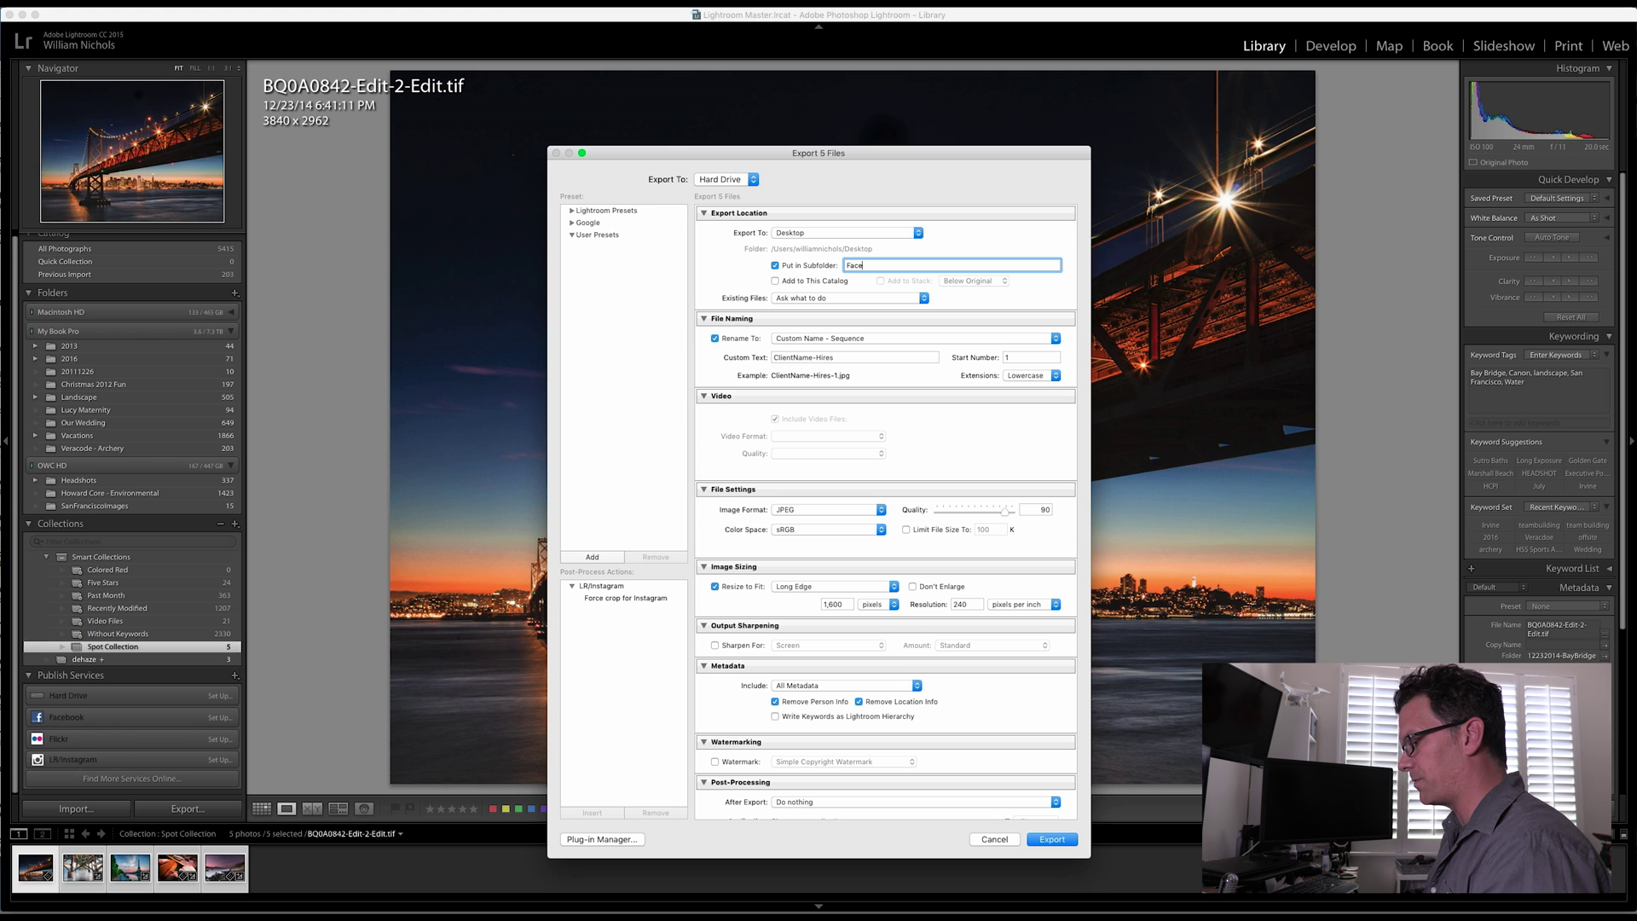
type("FacebookImages")
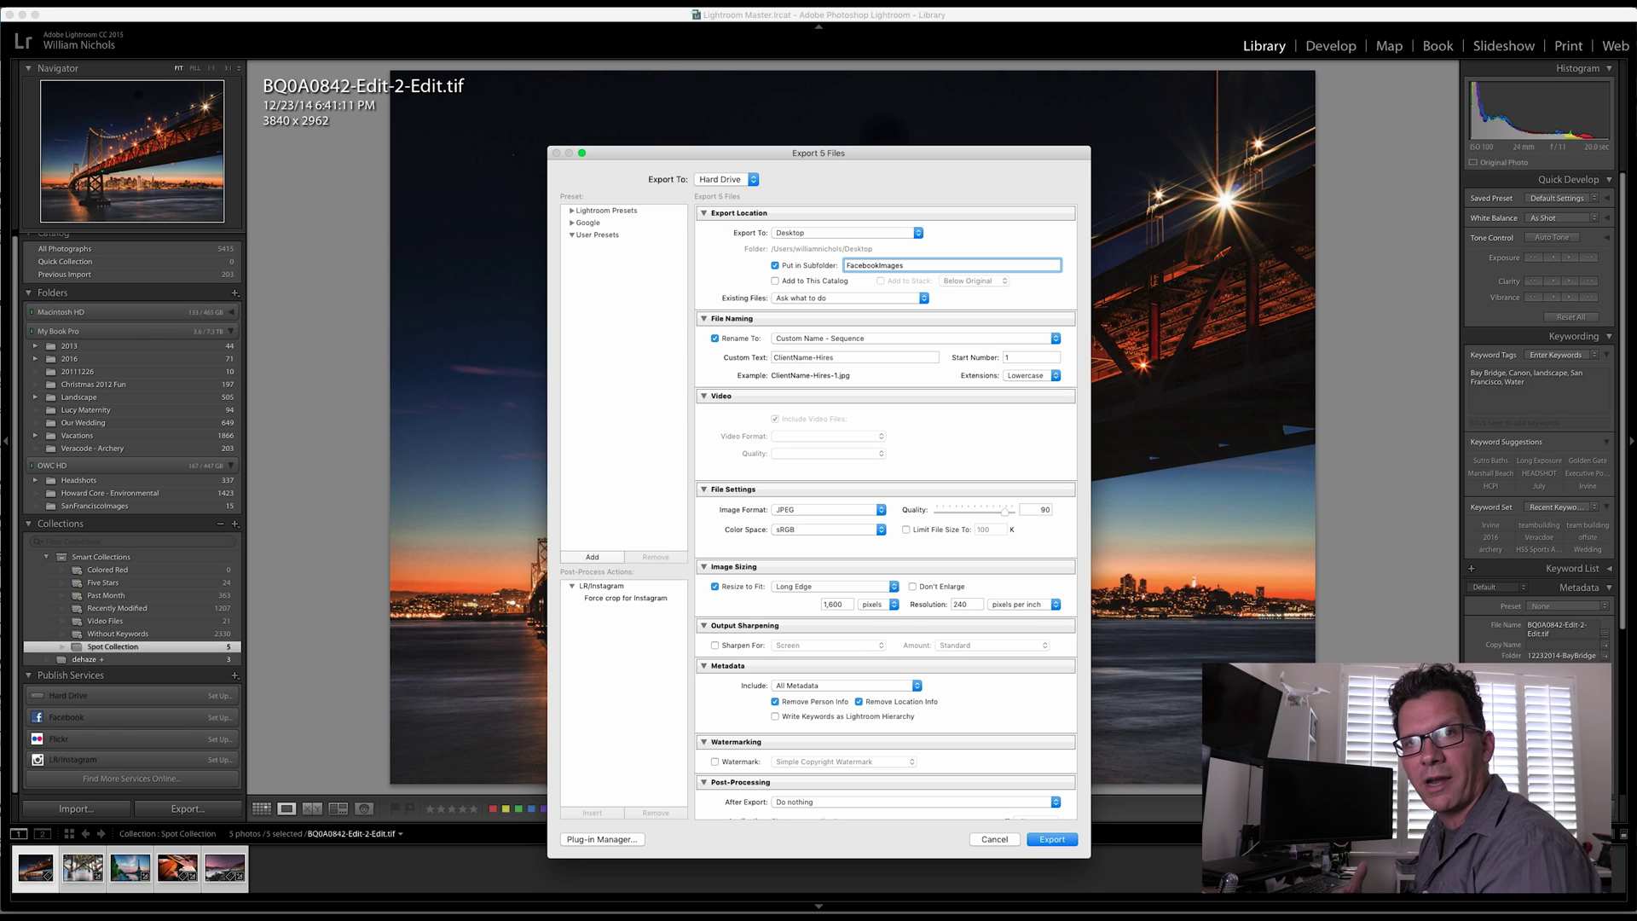
triple_click(849, 357)
- Set the custom file name text to FacebookImage, checking the naming templates and start number
type("FacebookImage")
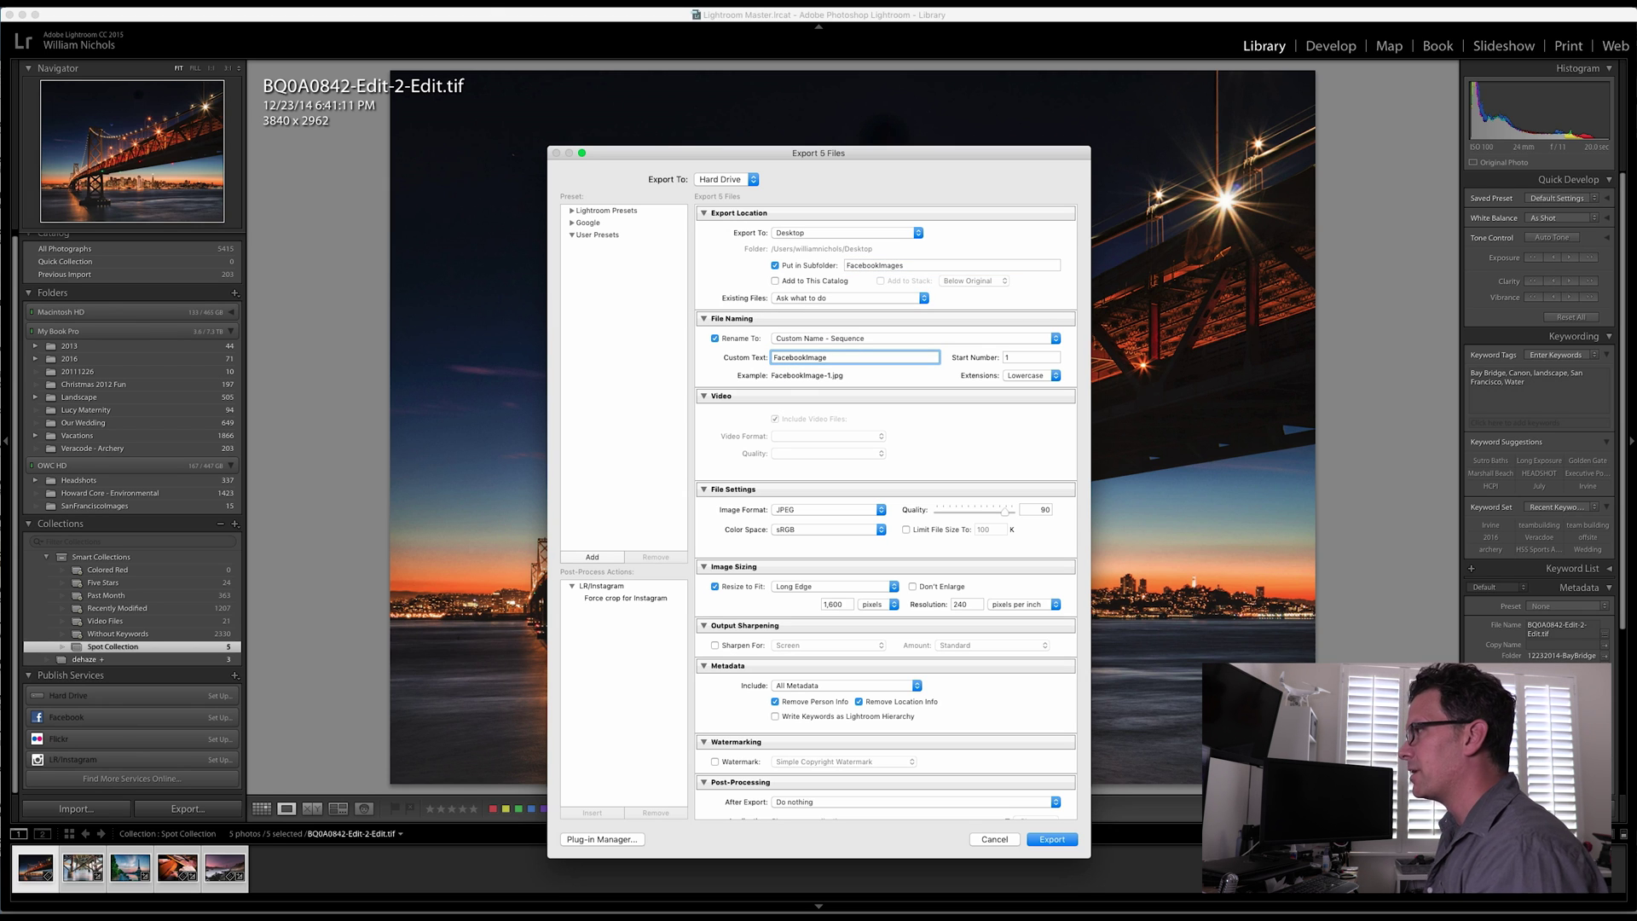
left_click(854, 341)
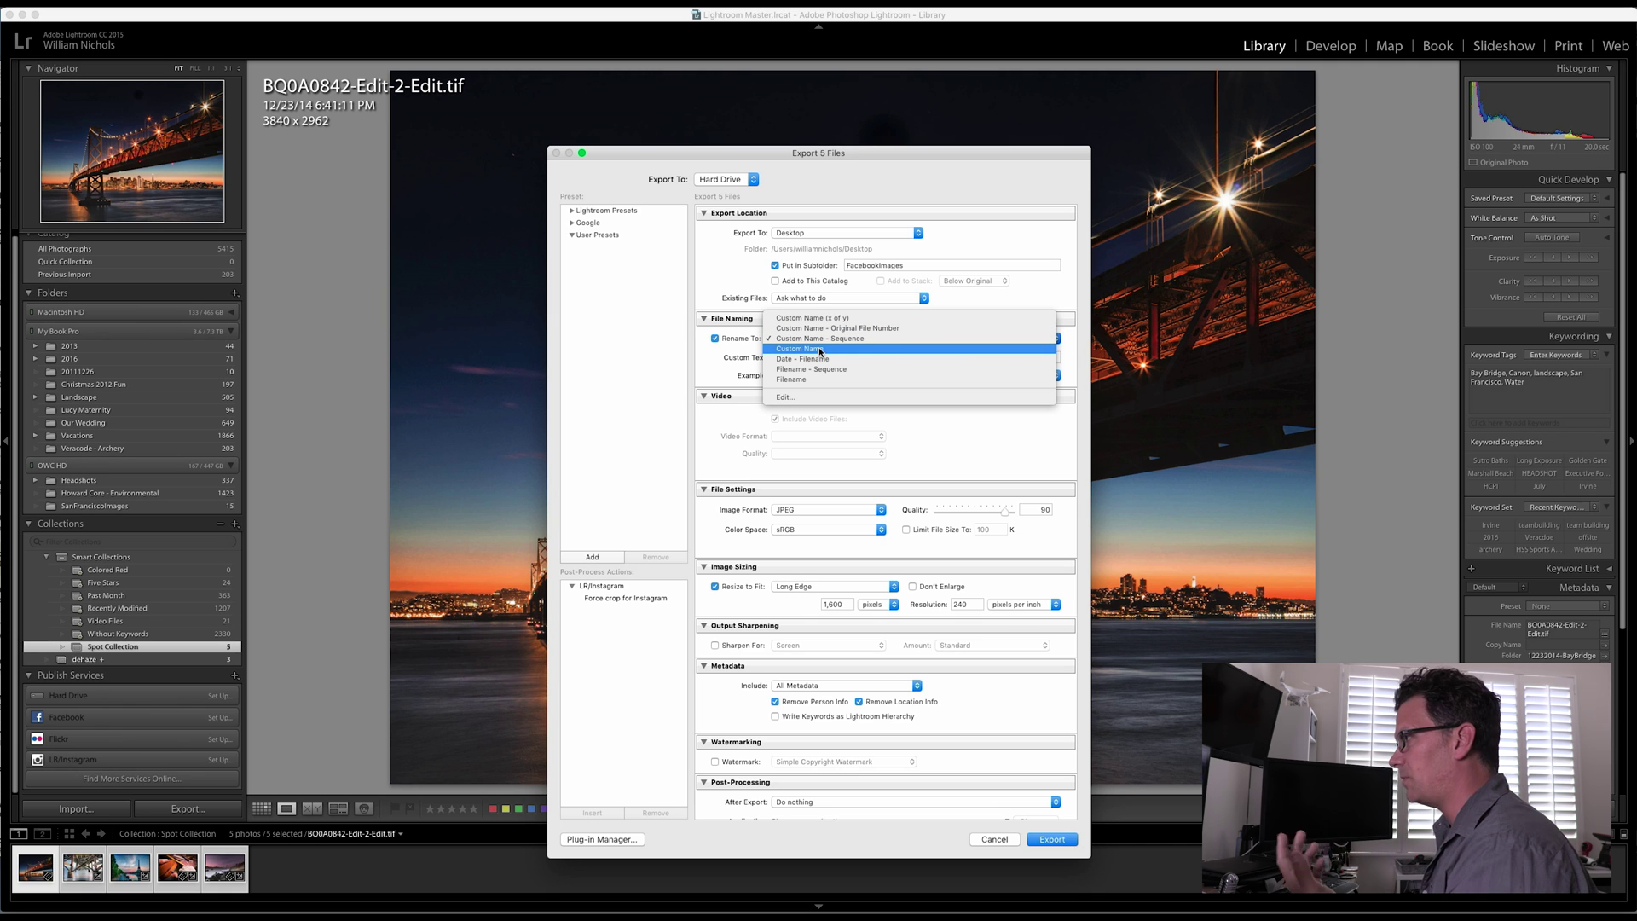
left_click(891, 399)
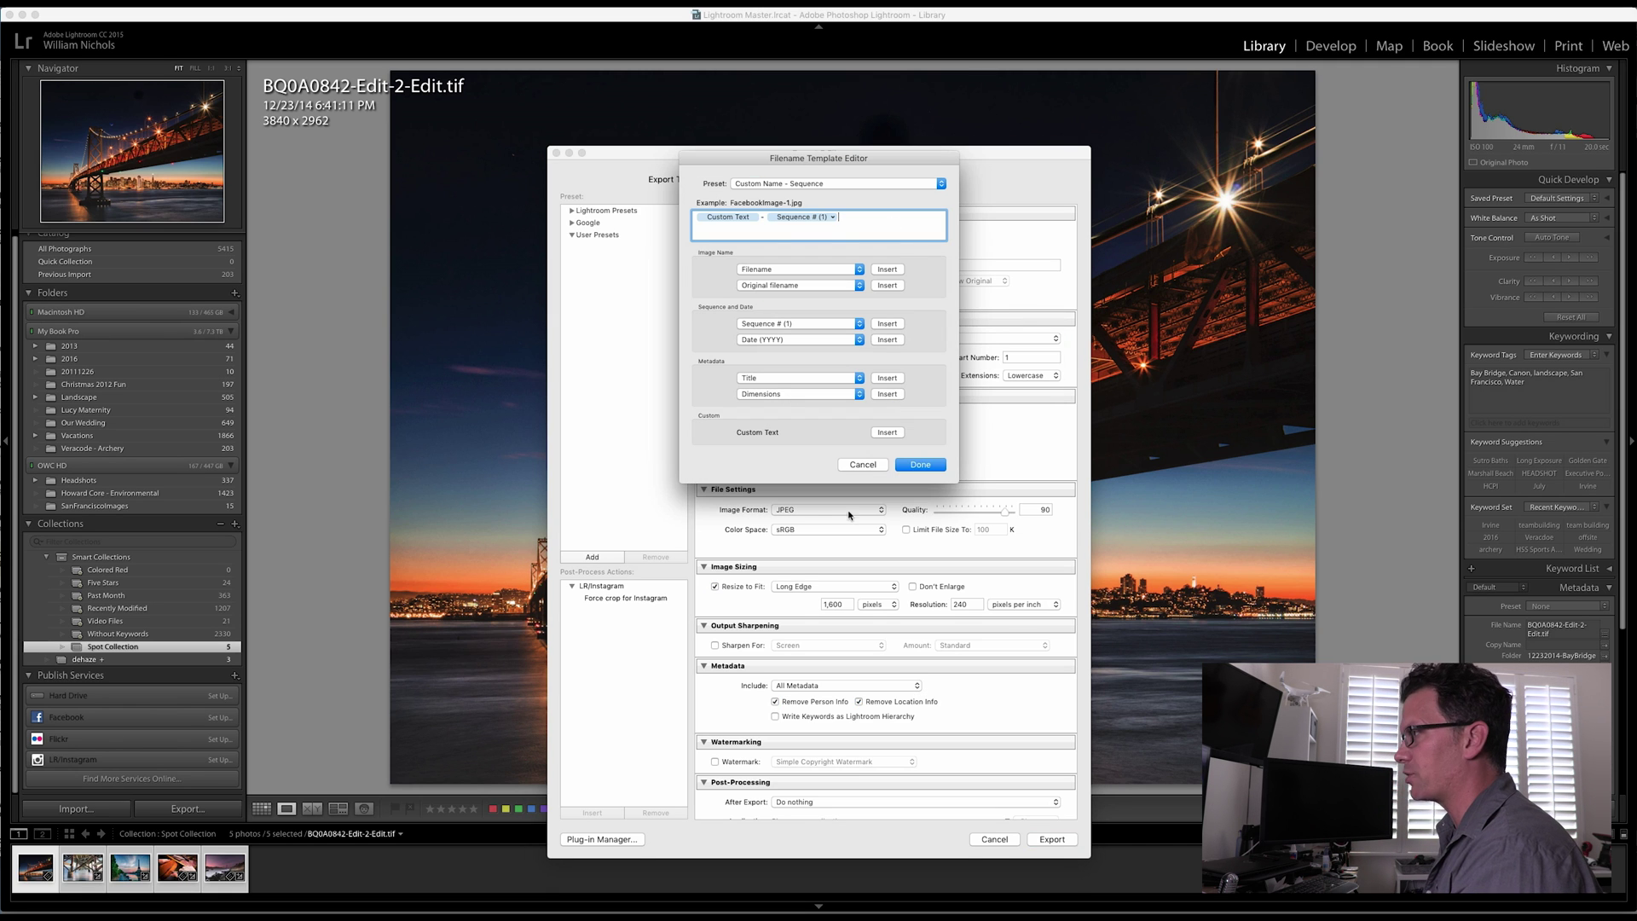
left_click(858, 469)
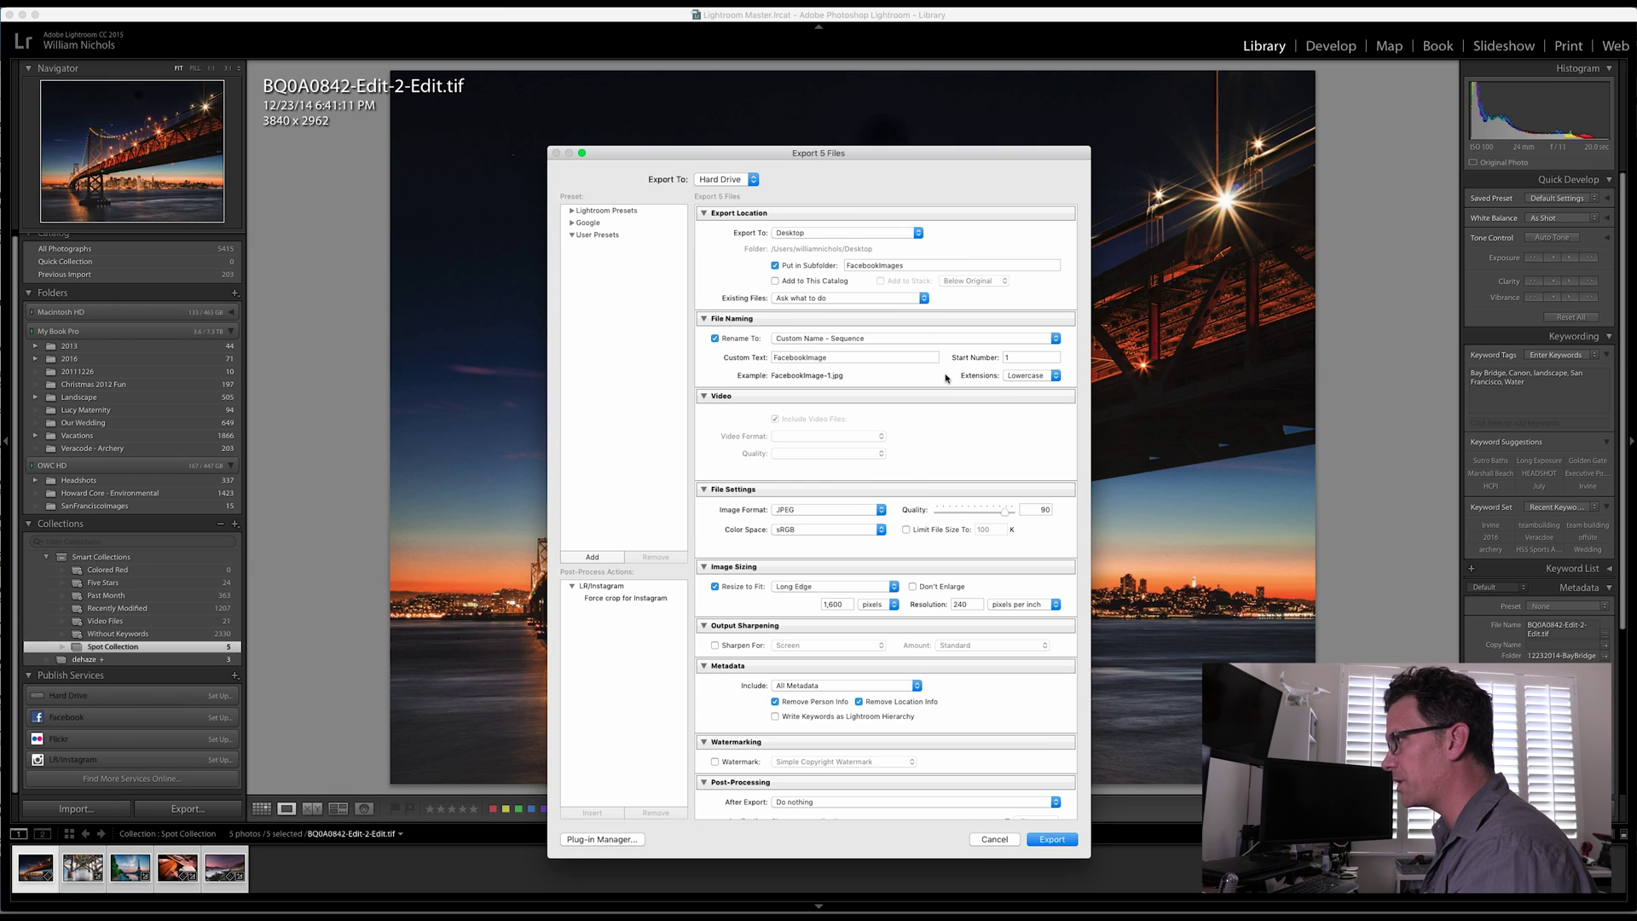
left_click(1027, 361)
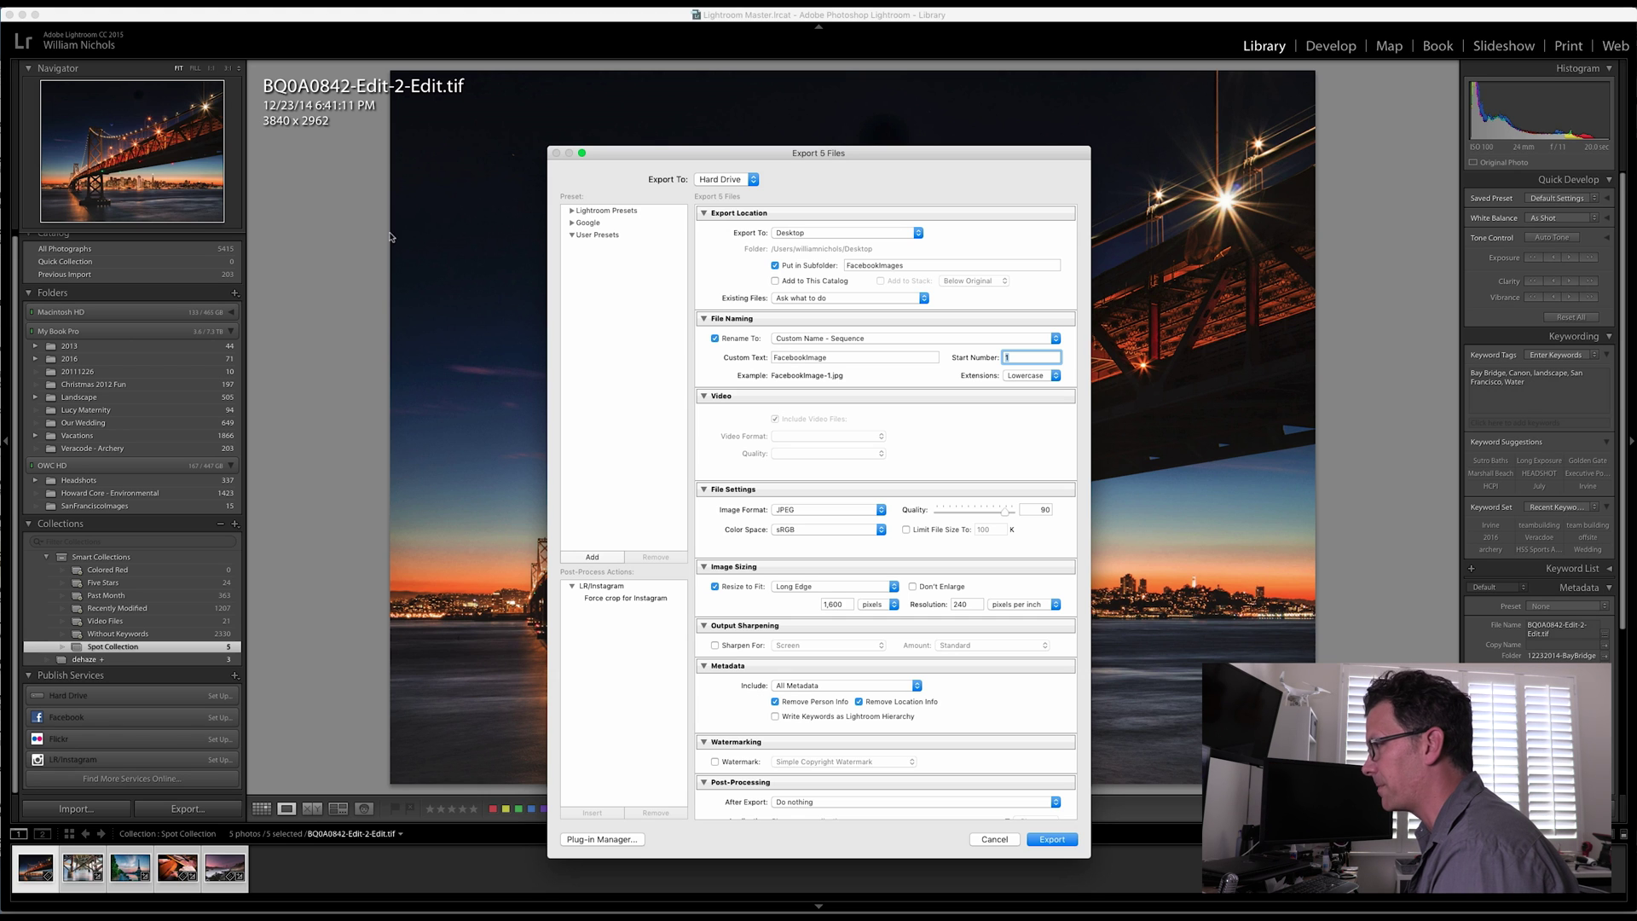
- Review the remaining Facebook export settings and add them as a new user preset
scroll(886, 618, "down", 2)
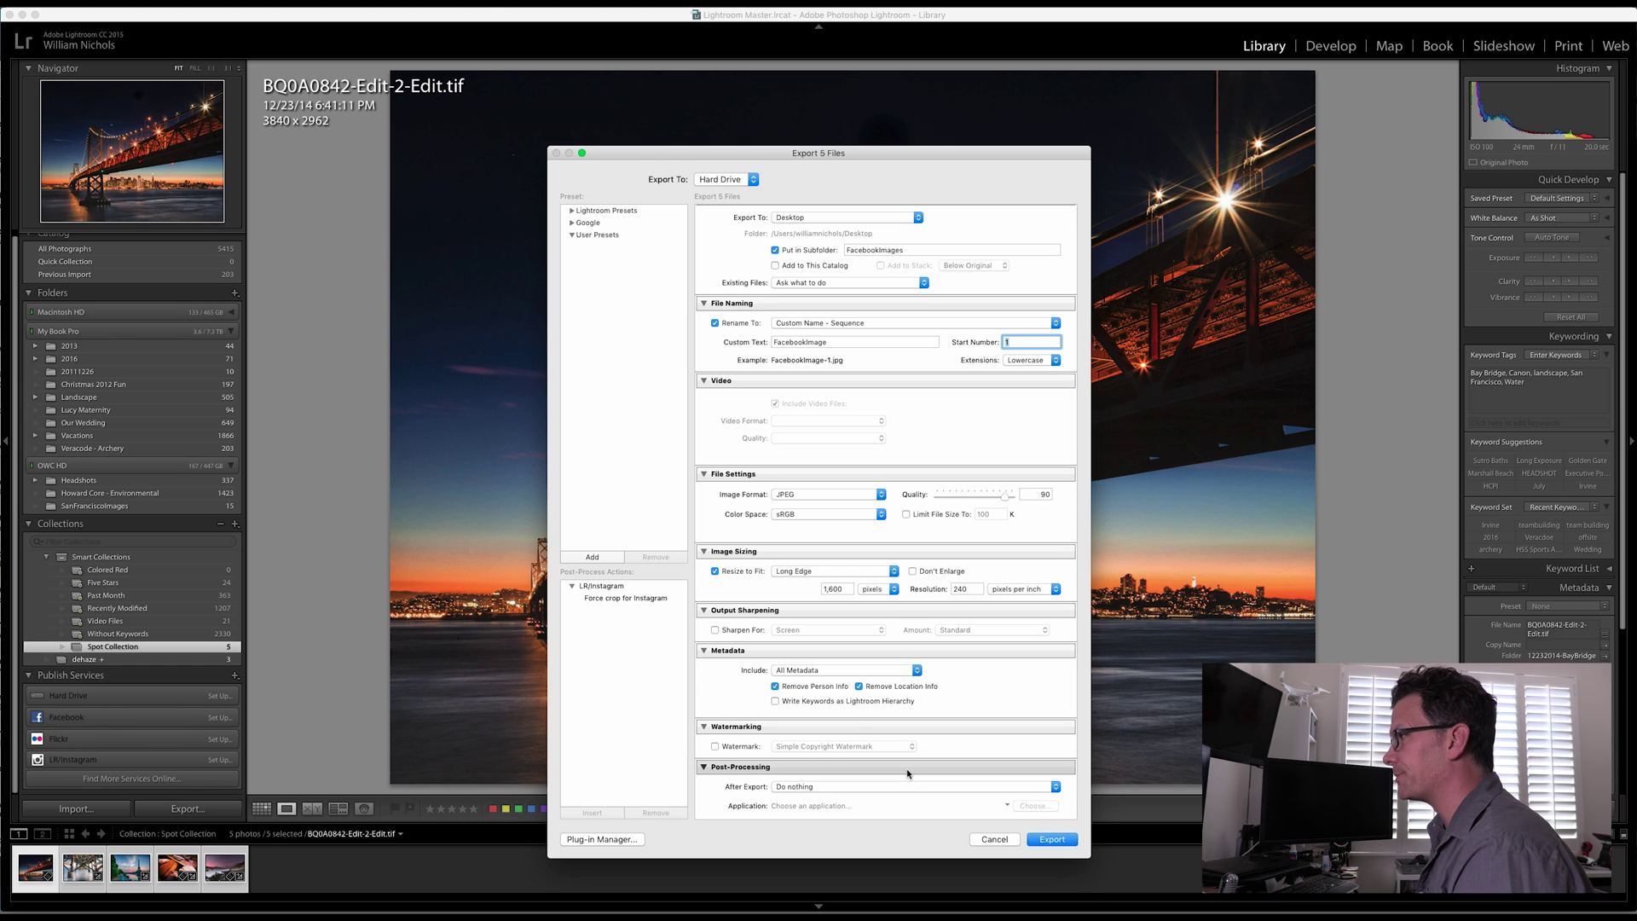
scroll(883, 520, "up", 2)
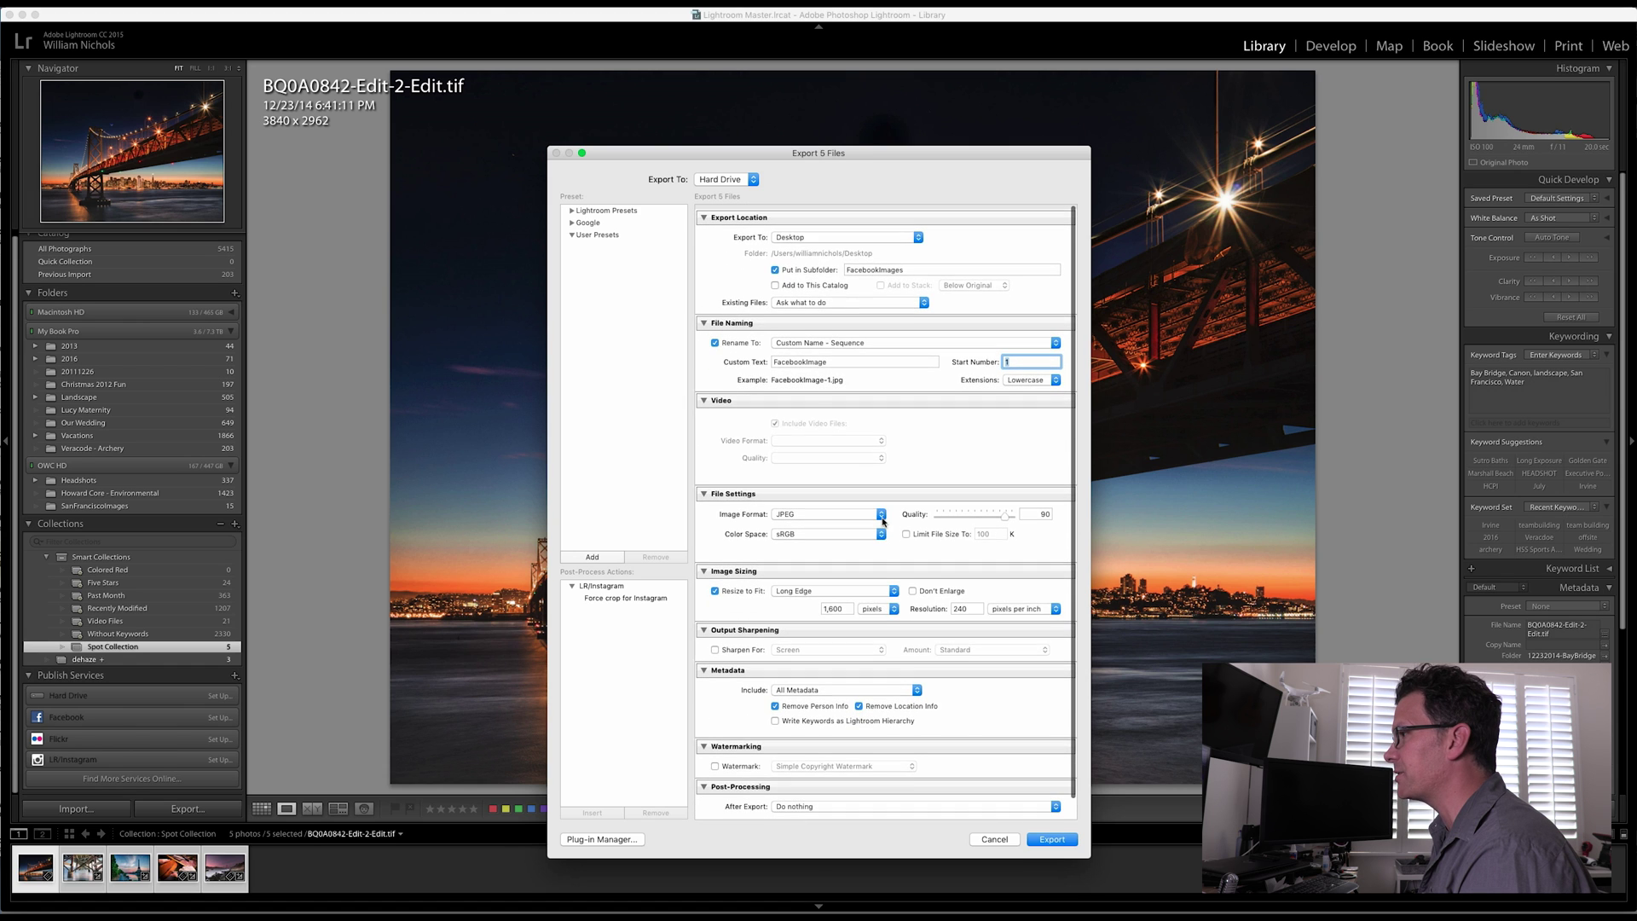
left_click(591, 556)
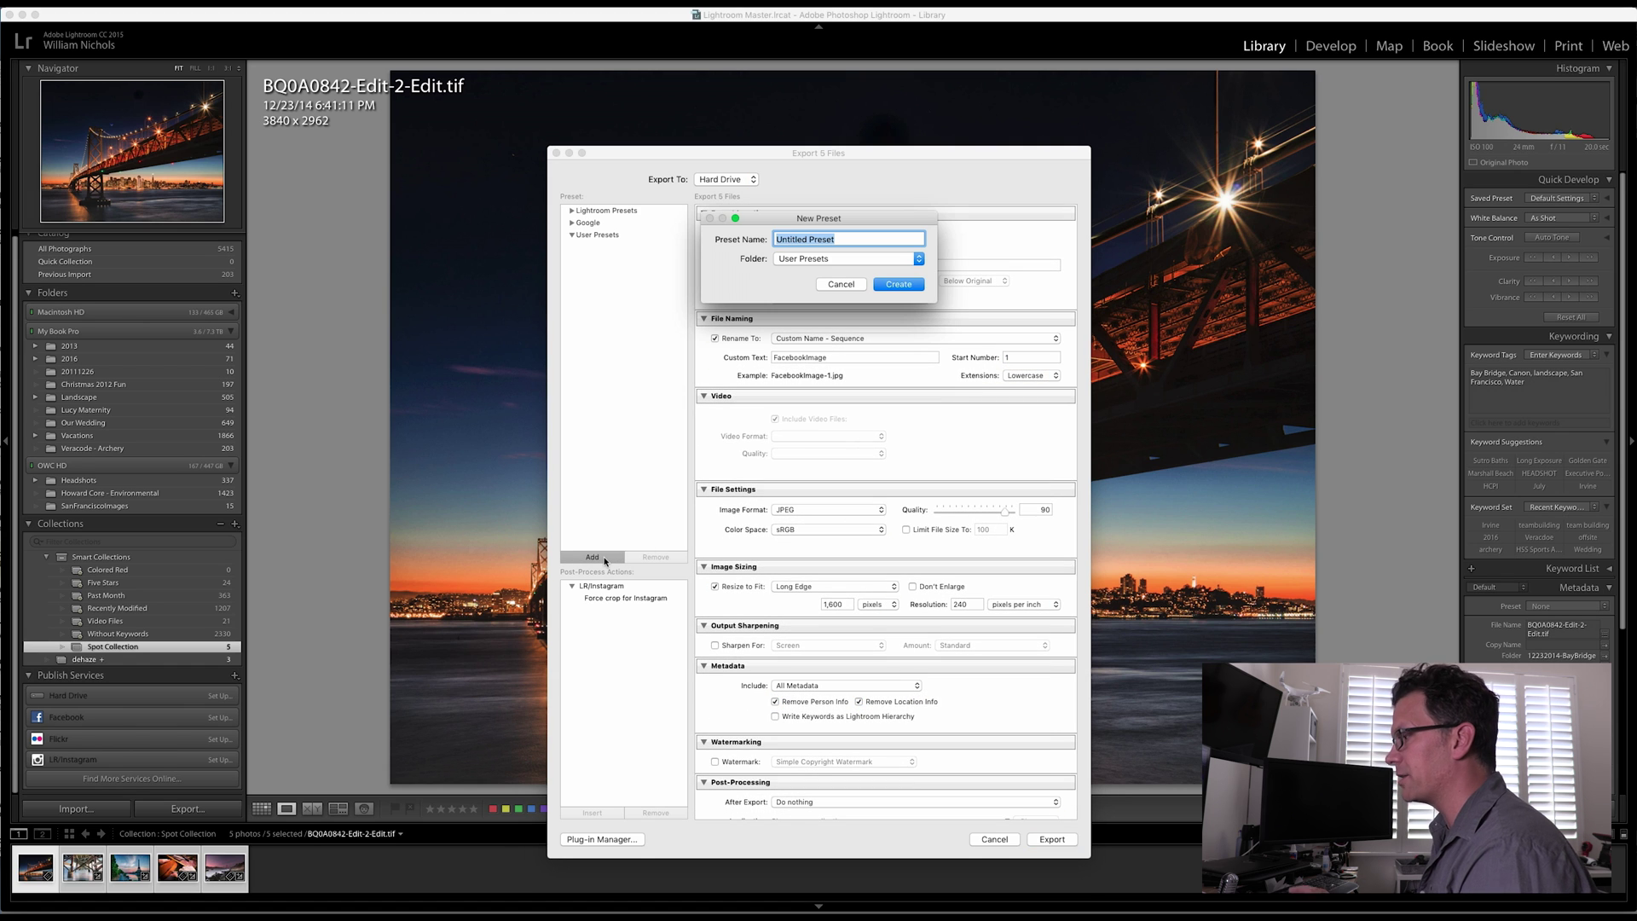
- Save the preset as FacebookExport and export the five photos
type("FacebookExport")
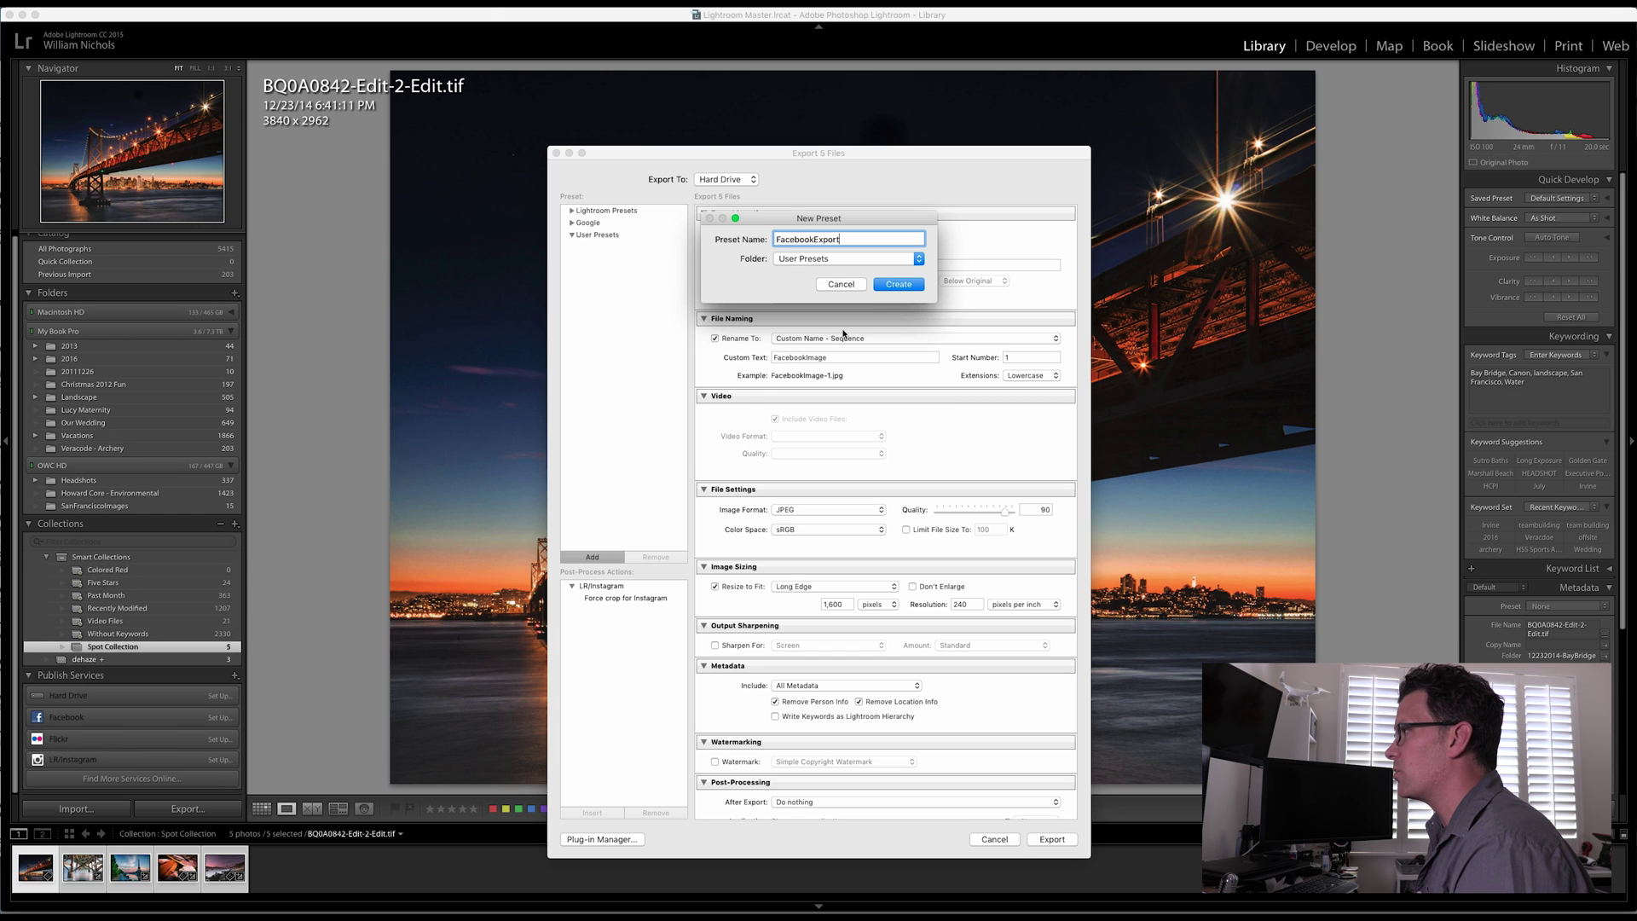
left_click(897, 285)
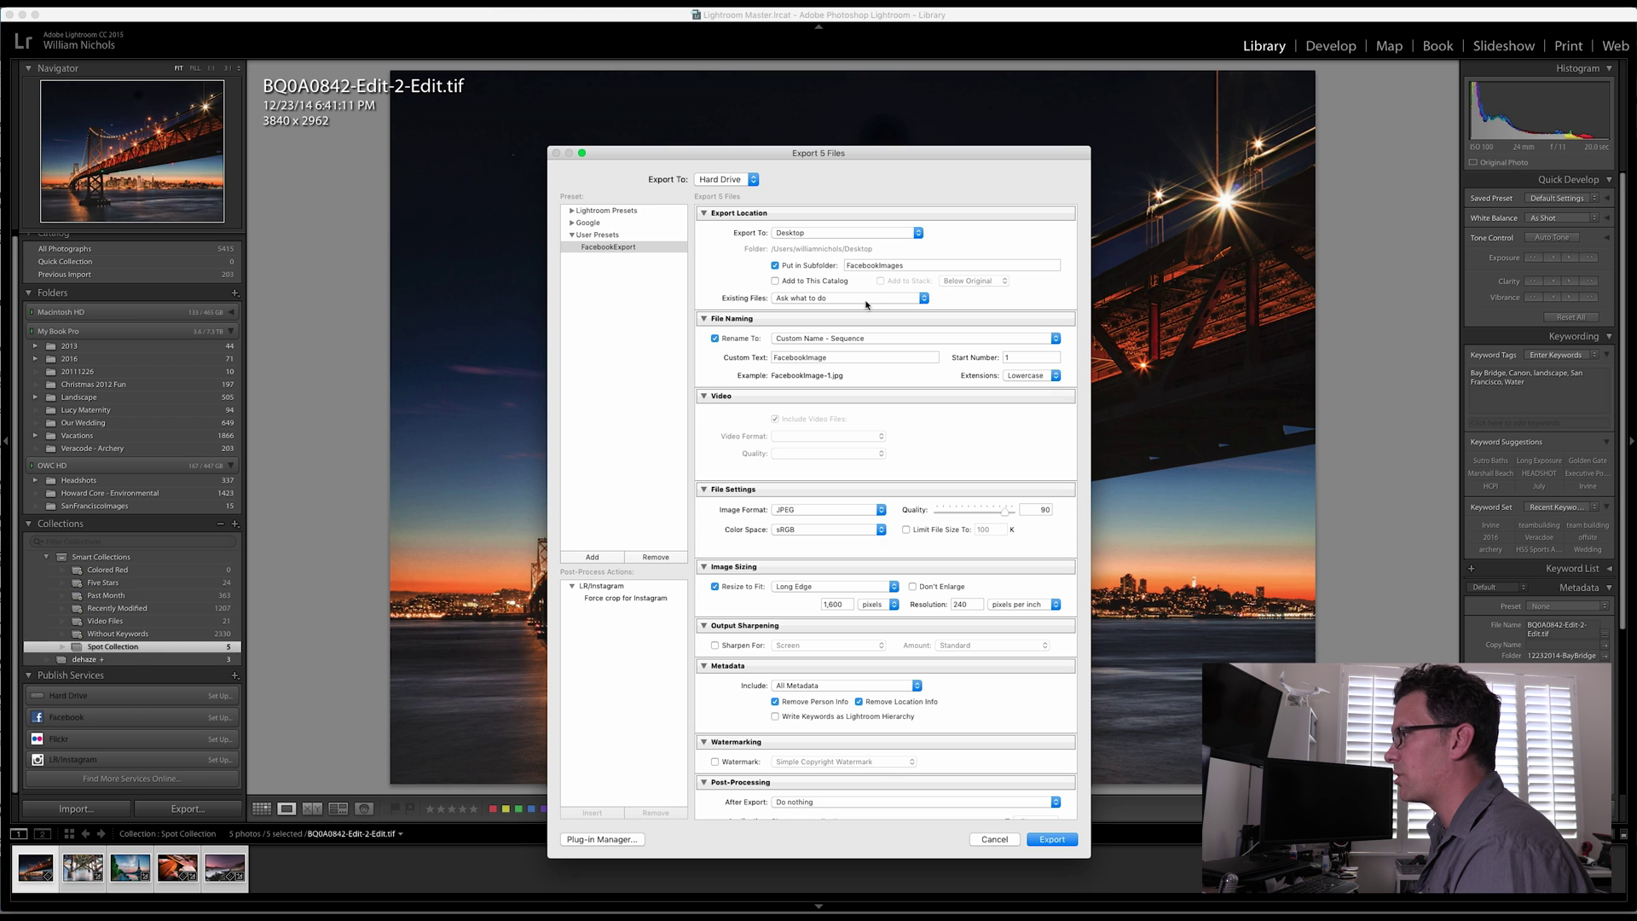
left_click(1063, 837)
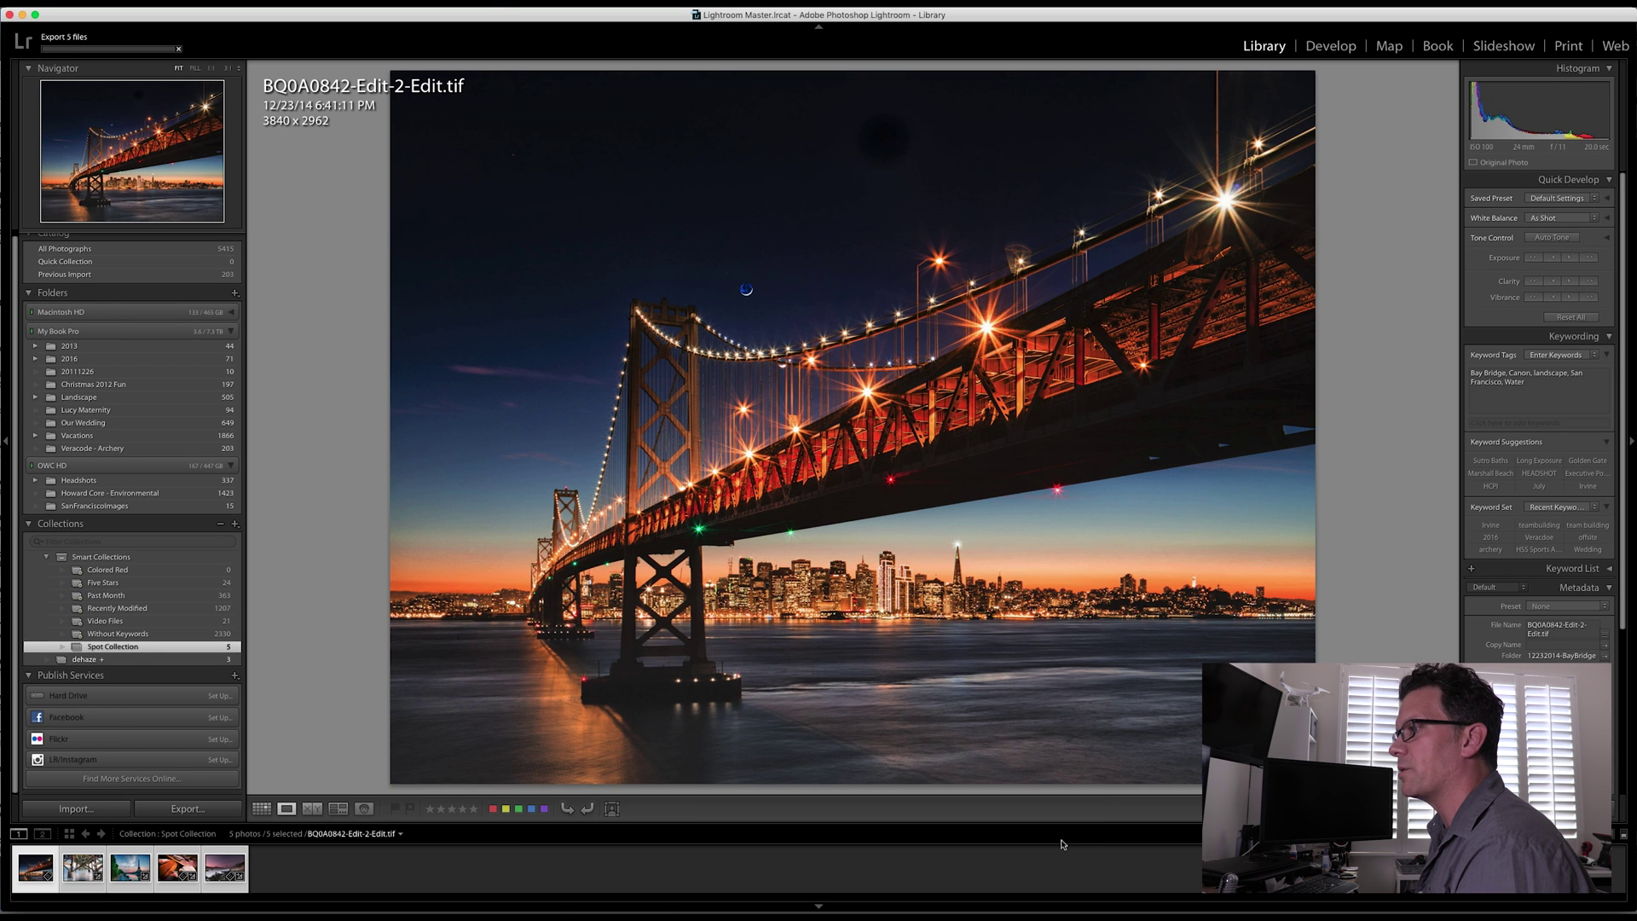
right_click(226, 850)
- Reopen the export with subfolder LinkedInExport and custom file text LinkedInImages
mouse_move(311, 839)
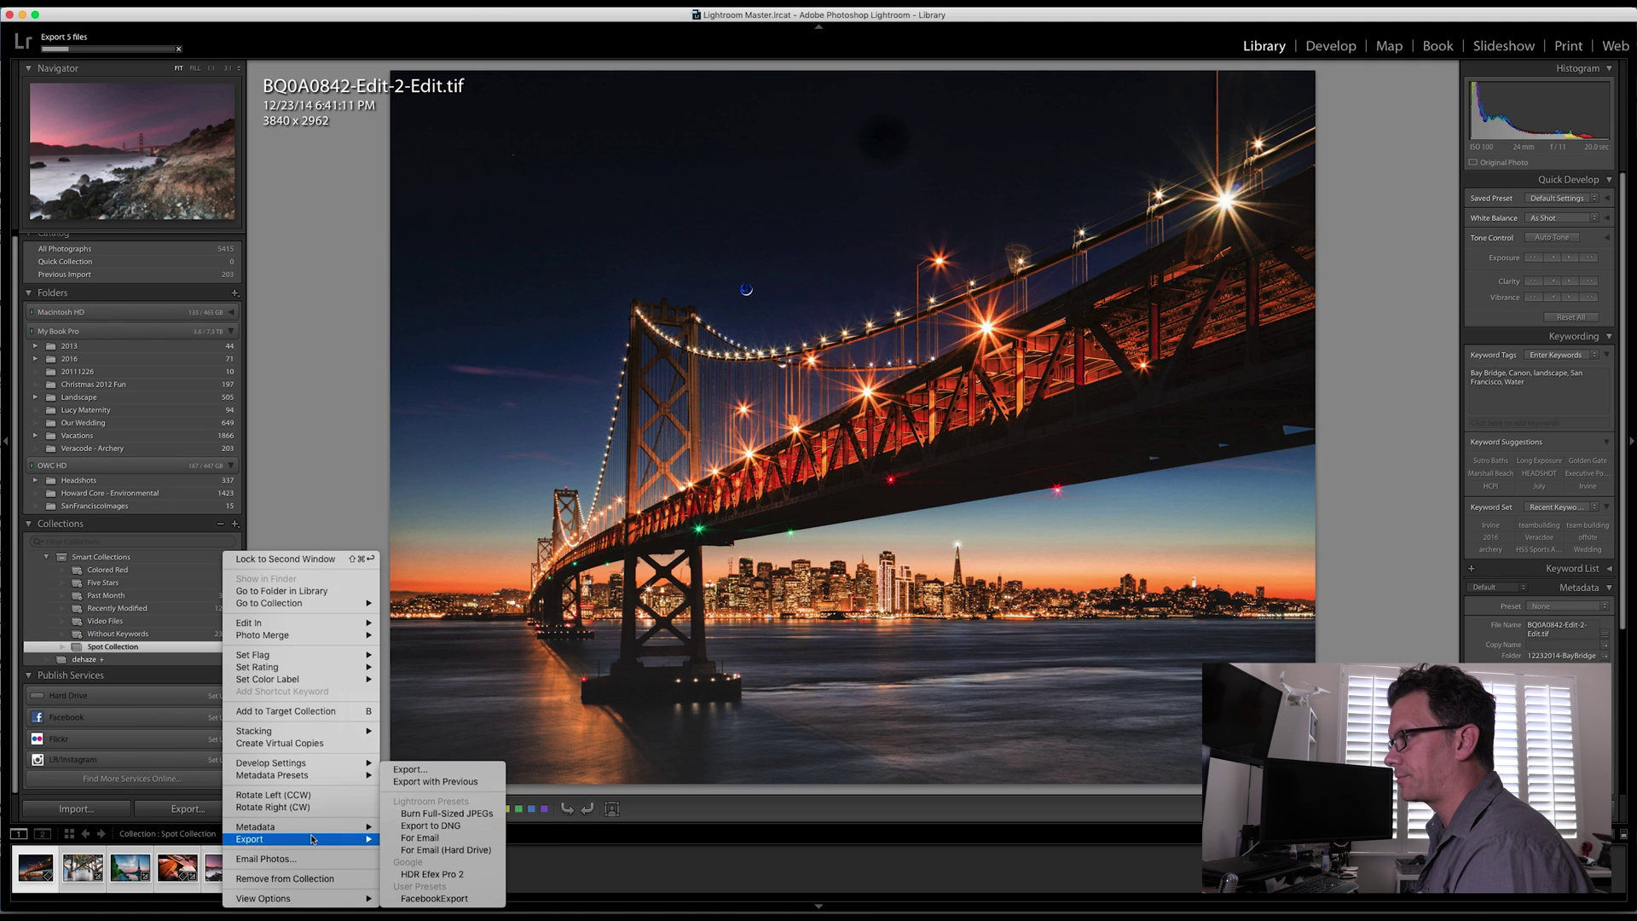
left_click(470, 771)
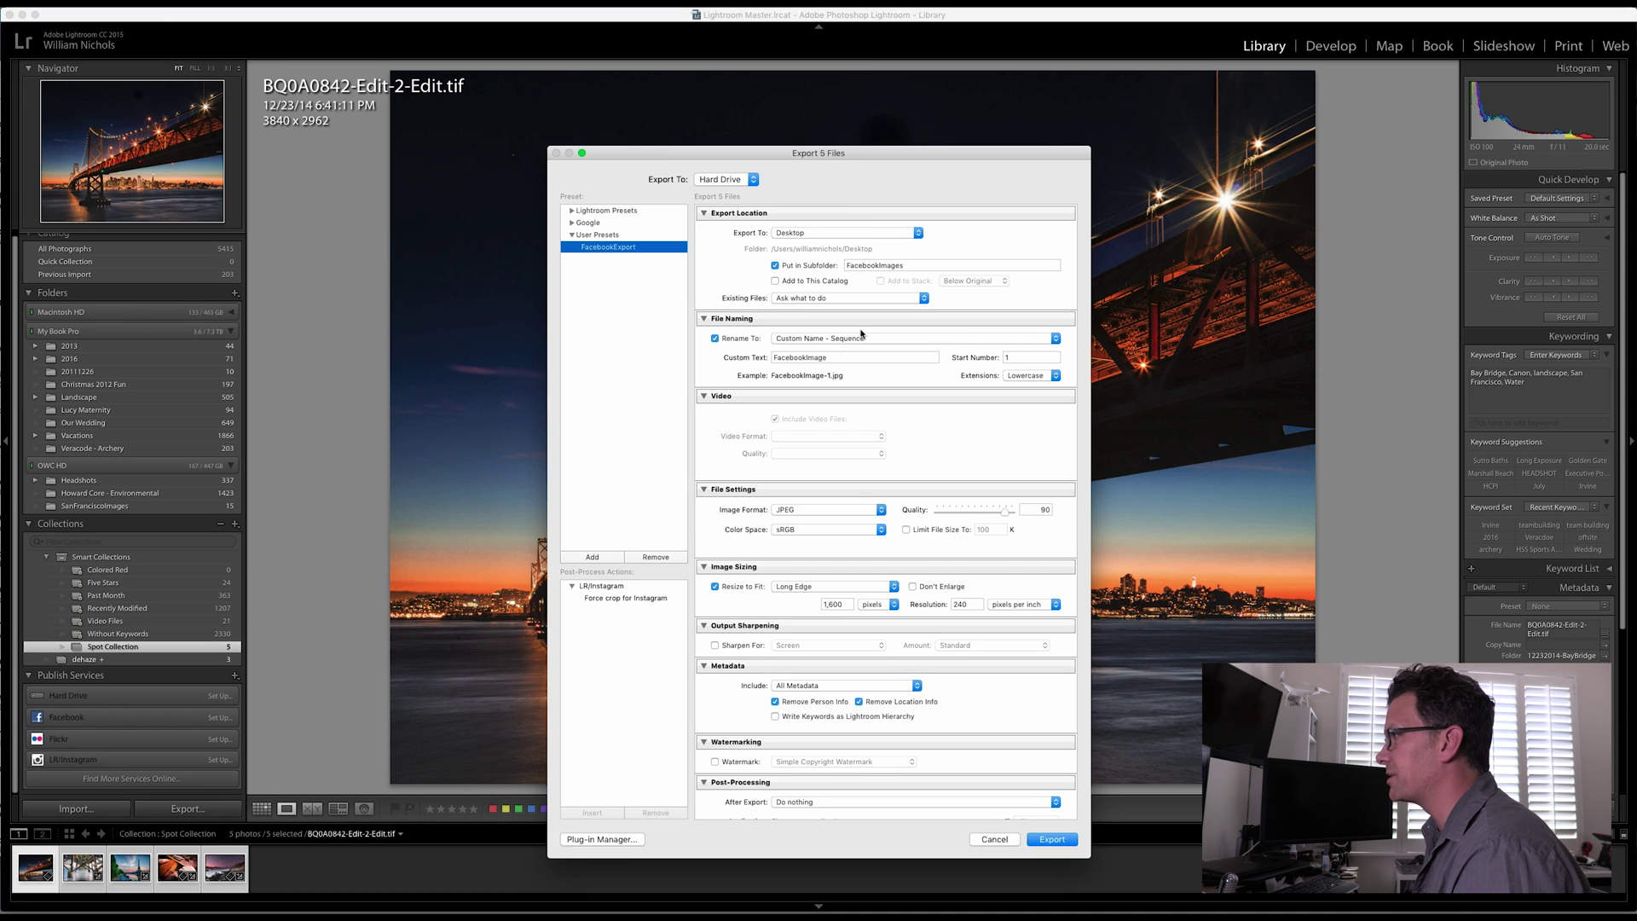
double_click(896, 269)
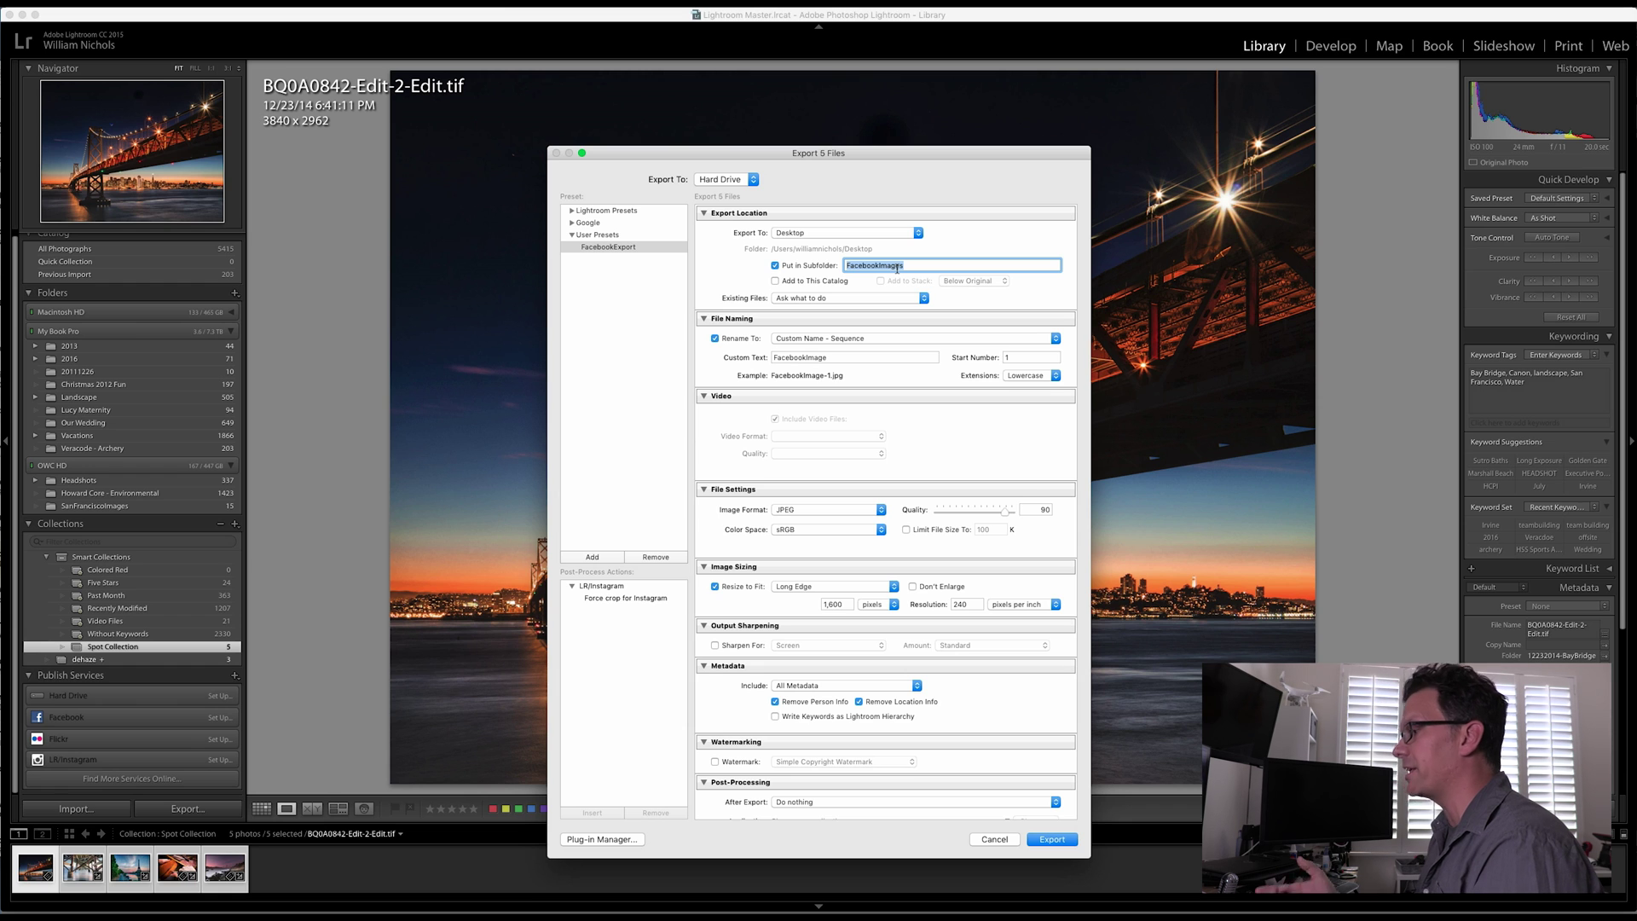
type("LinkedInExport")
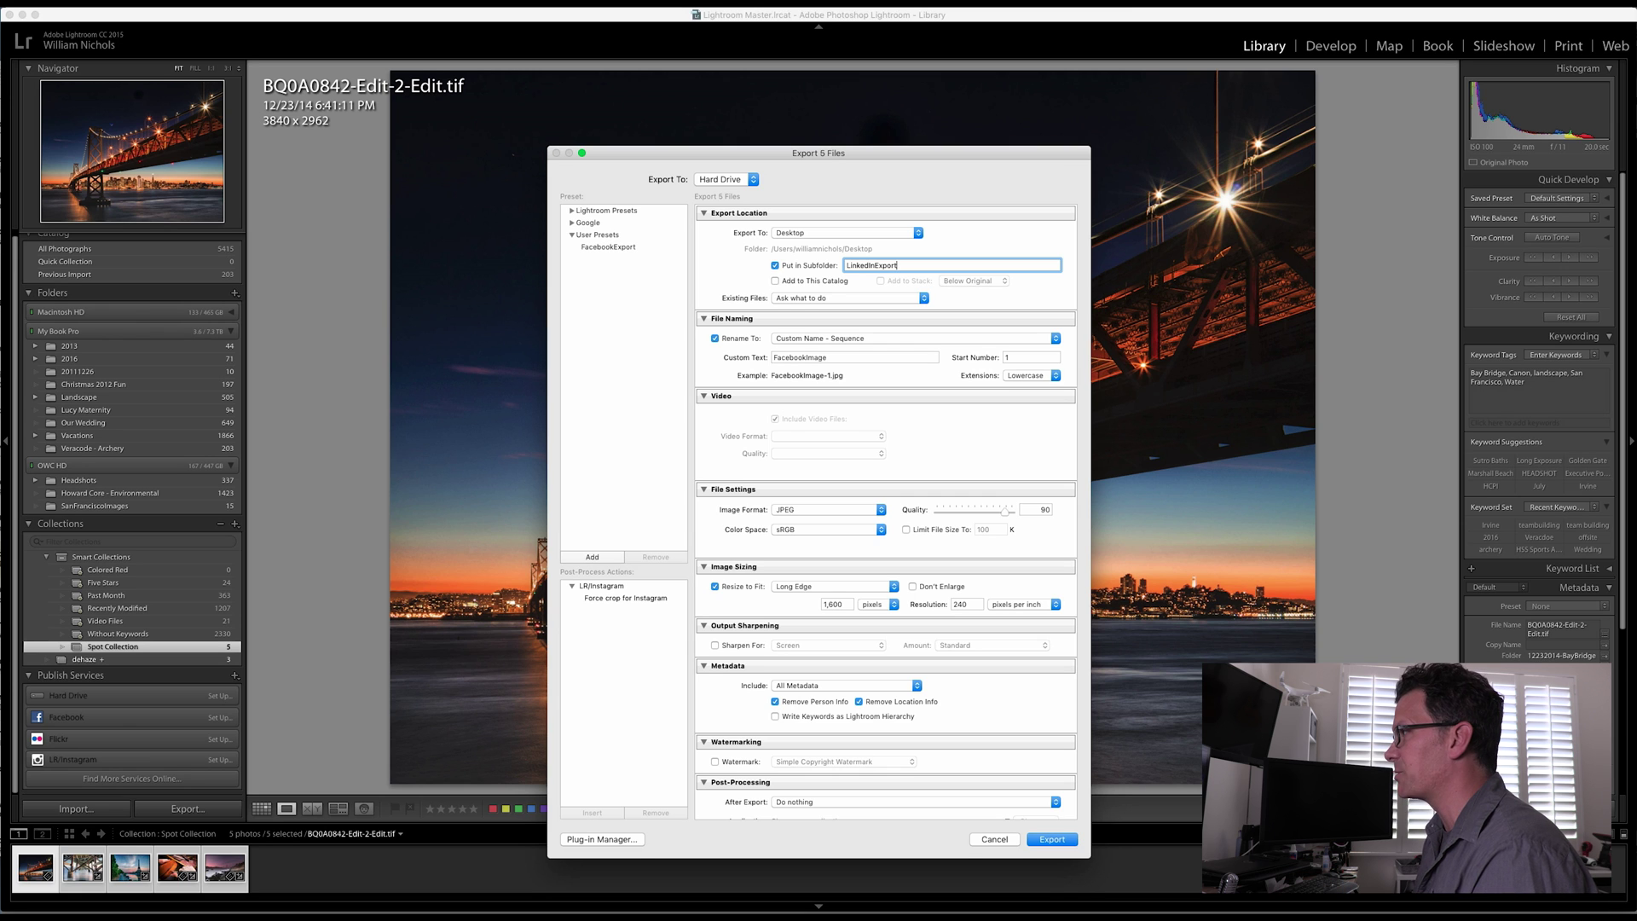
key("Tab")
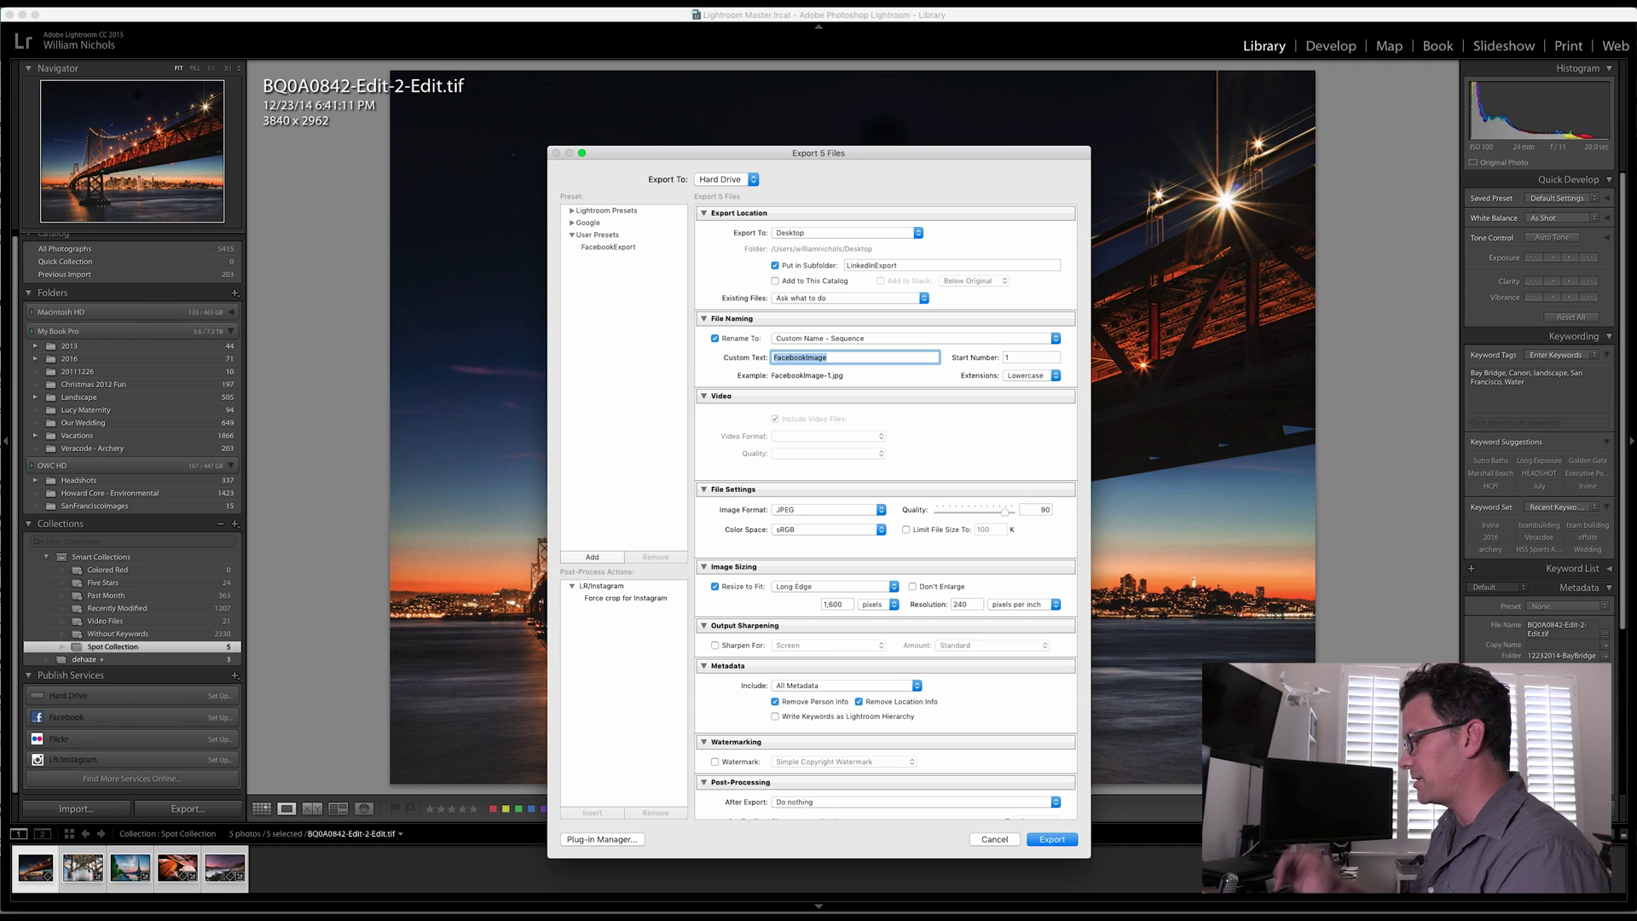
type("LinkedInImages")
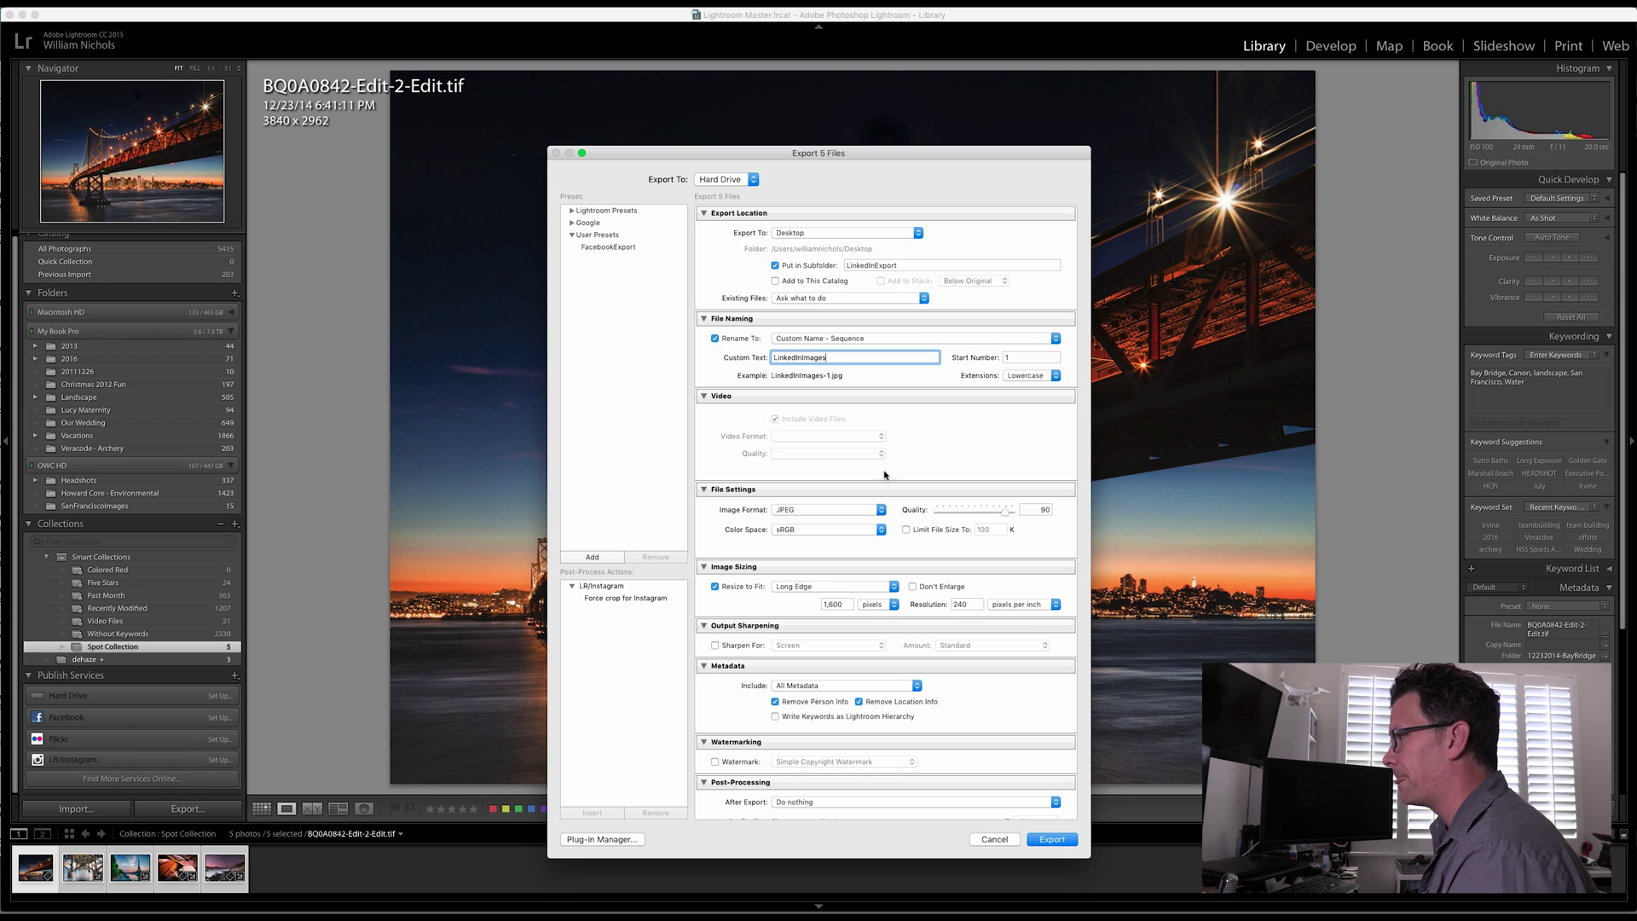
- Resize the export to fit 500 pixels on the long edge
double_click(833, 606)
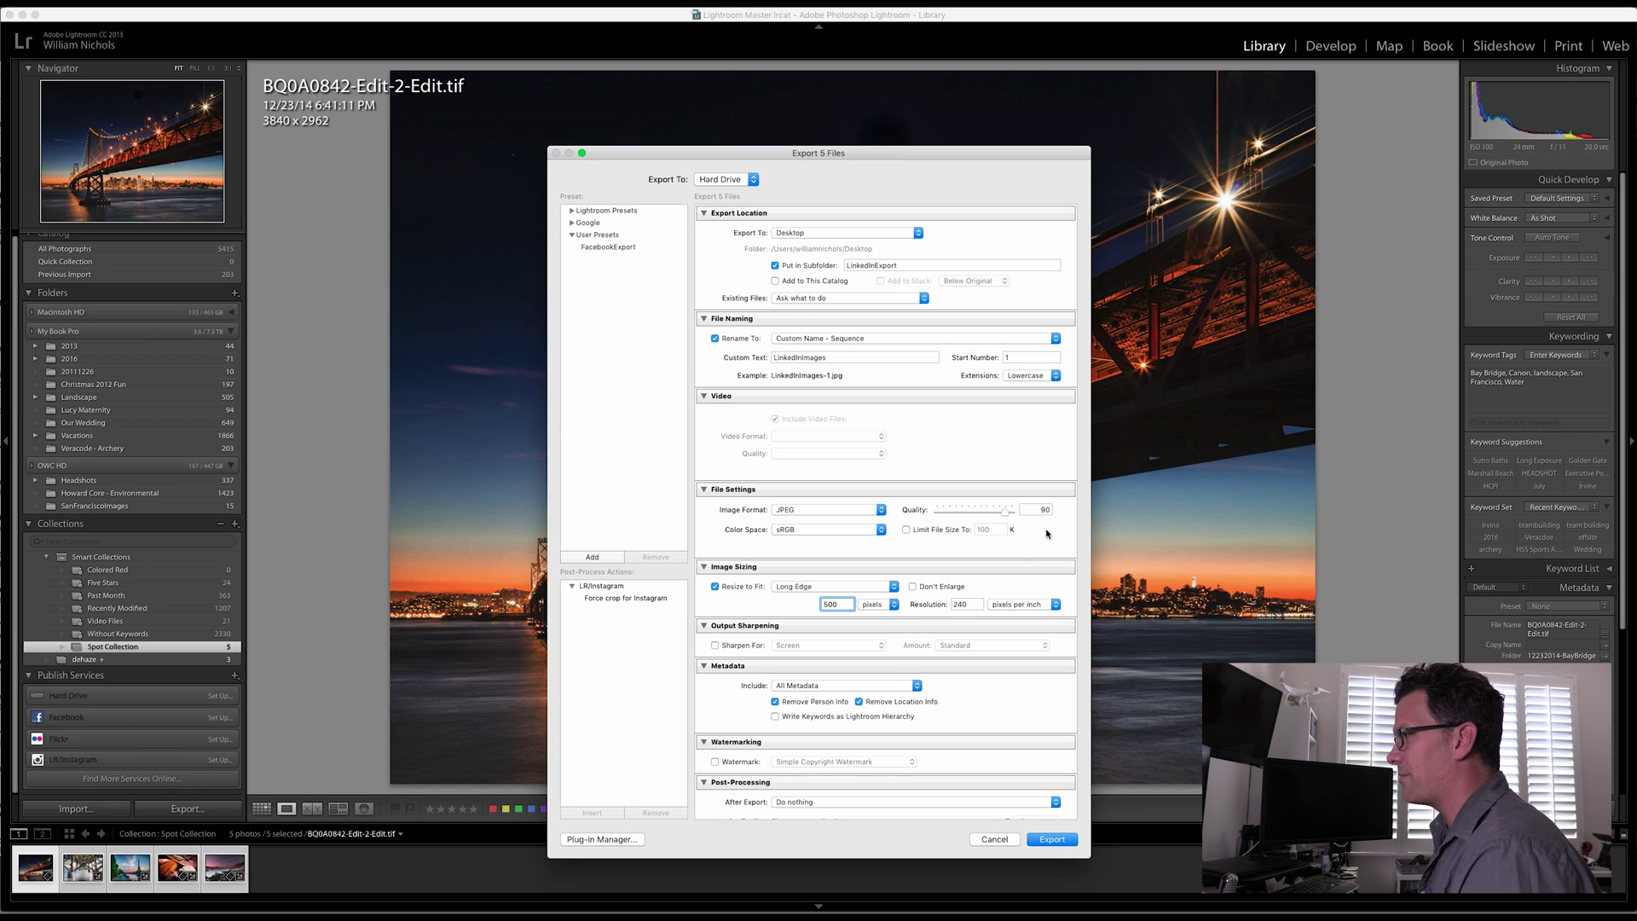
type("500")
scroll(1005, 656, "down", 1)
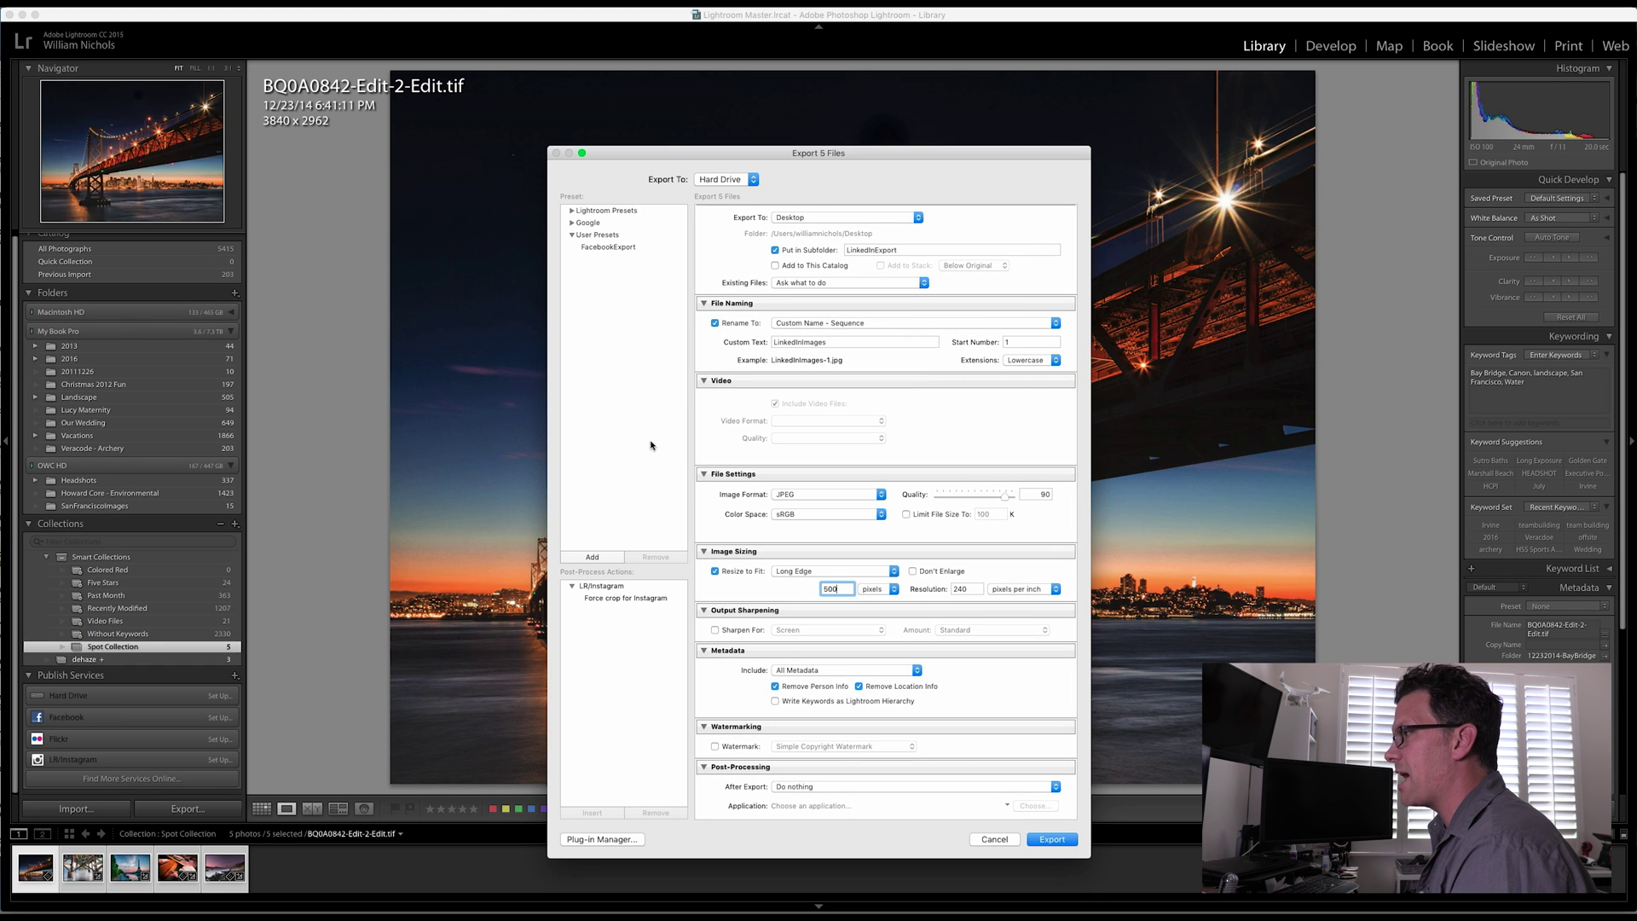
- Save the settings as the LinkedINPreset preset and export the five photos
left_click(608, 555)
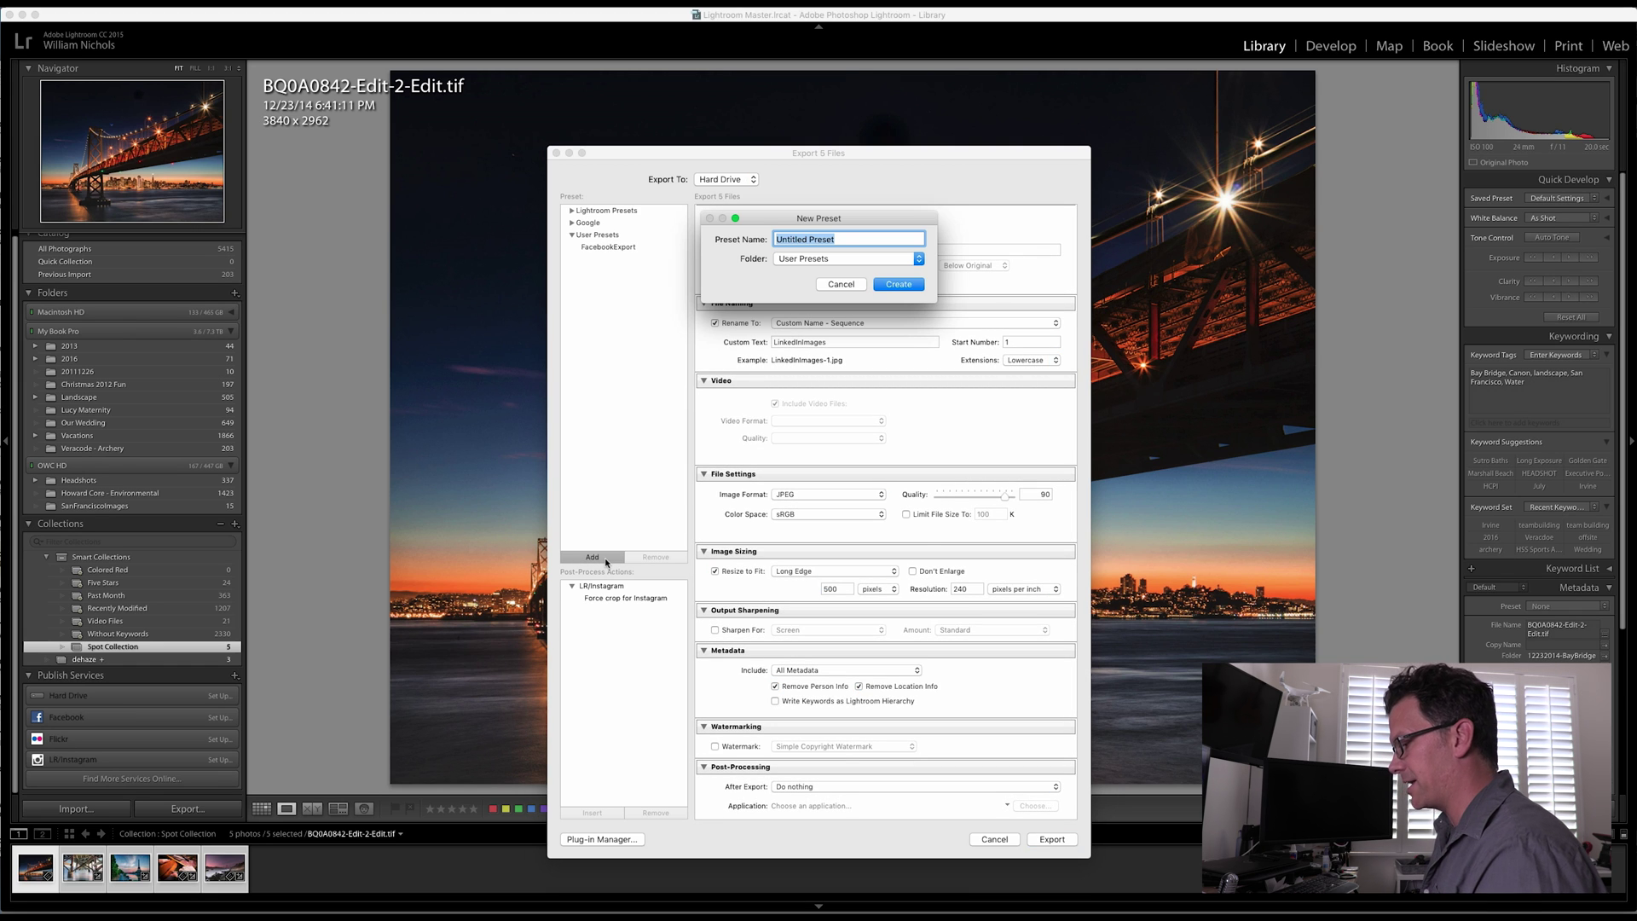
type("LinkedIN")
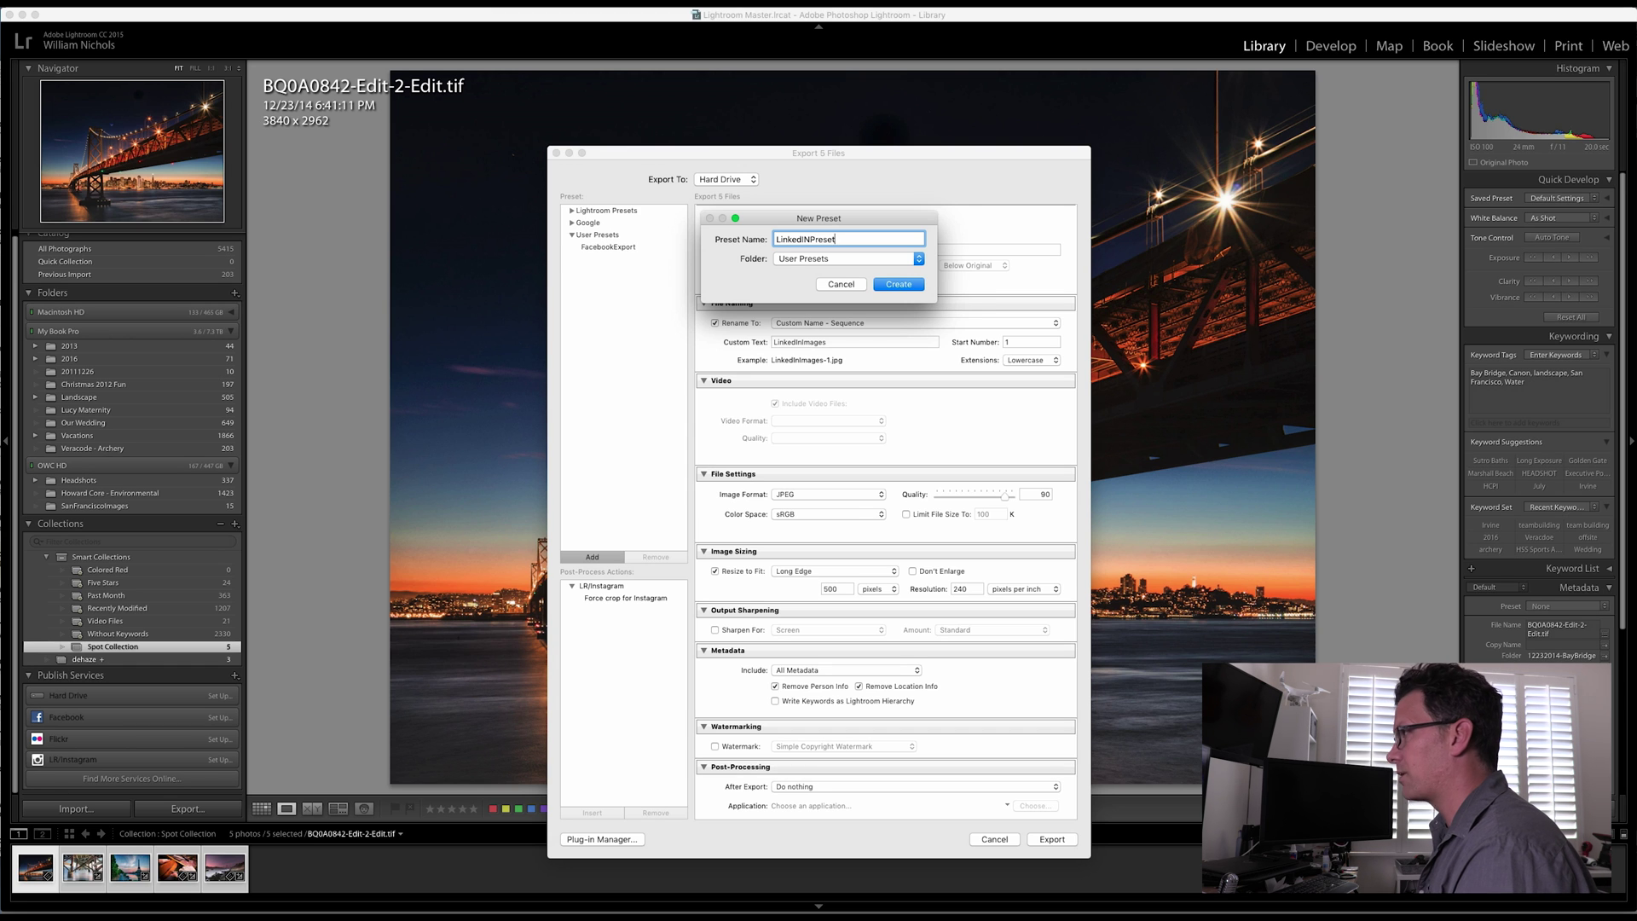
key("Return")
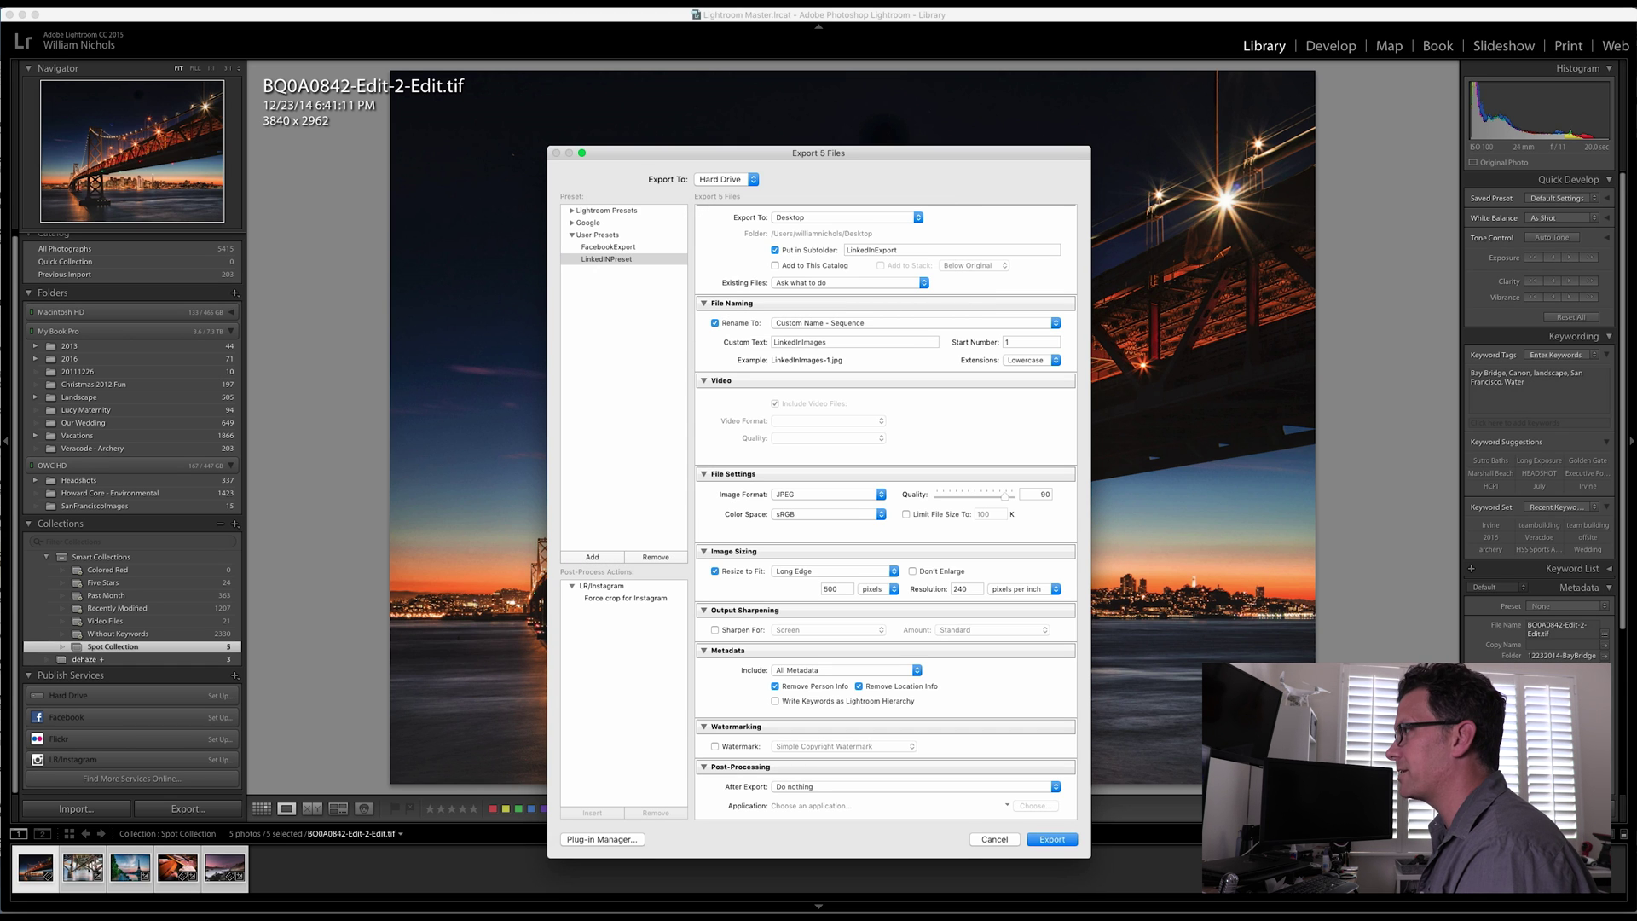
left_click(1052, 839)
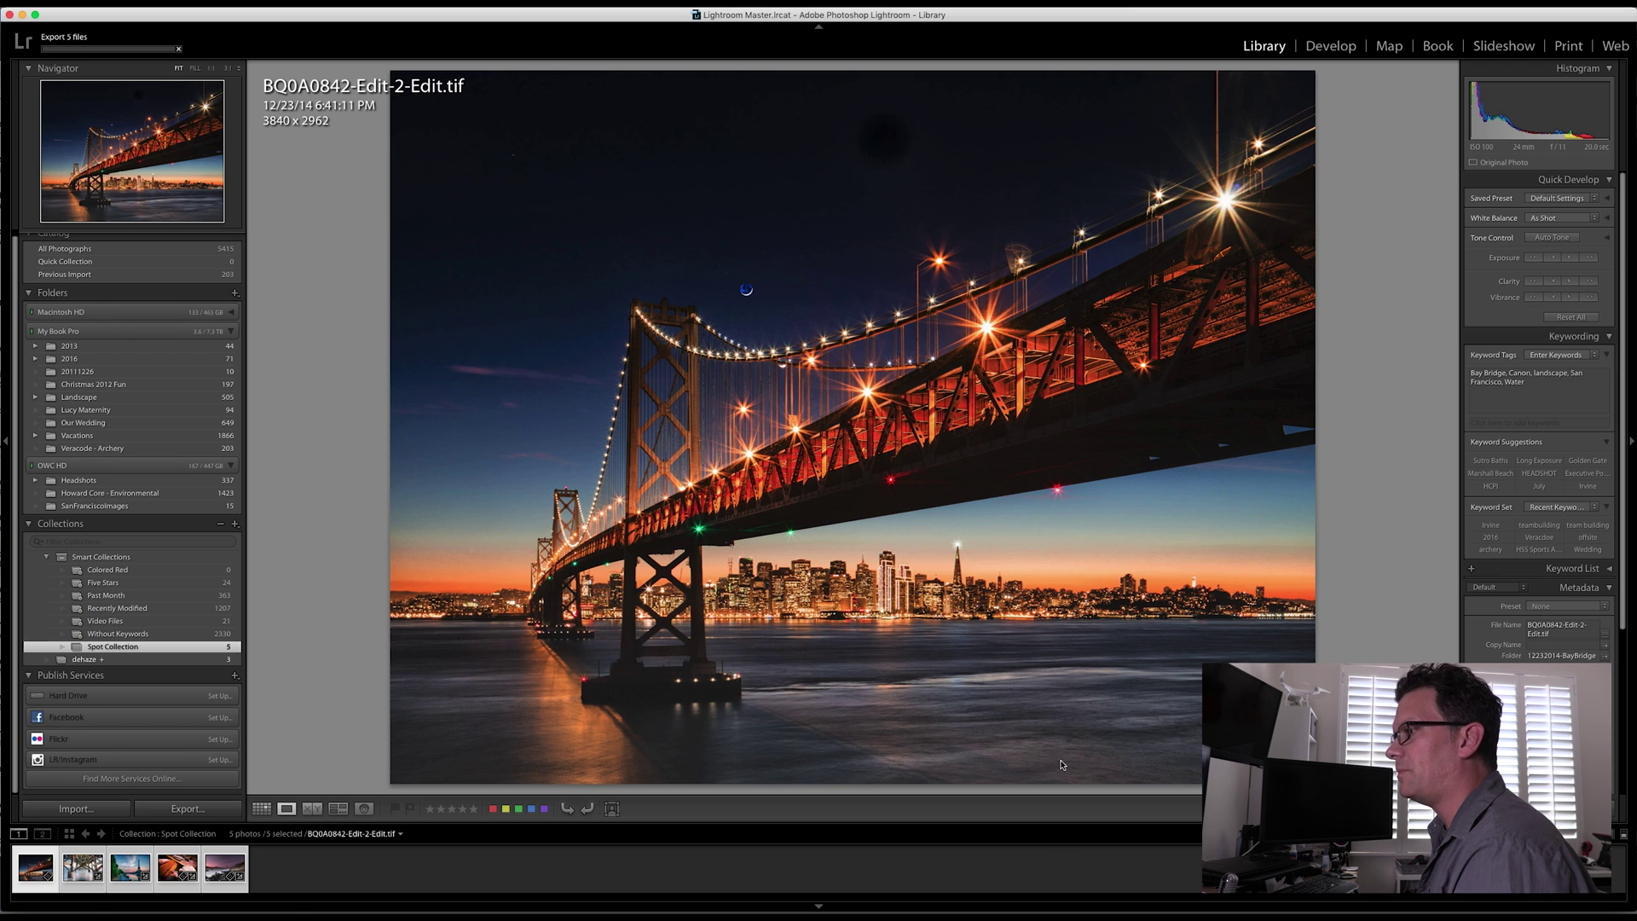
mouse_move(221, 914)
left_click(218, 895)
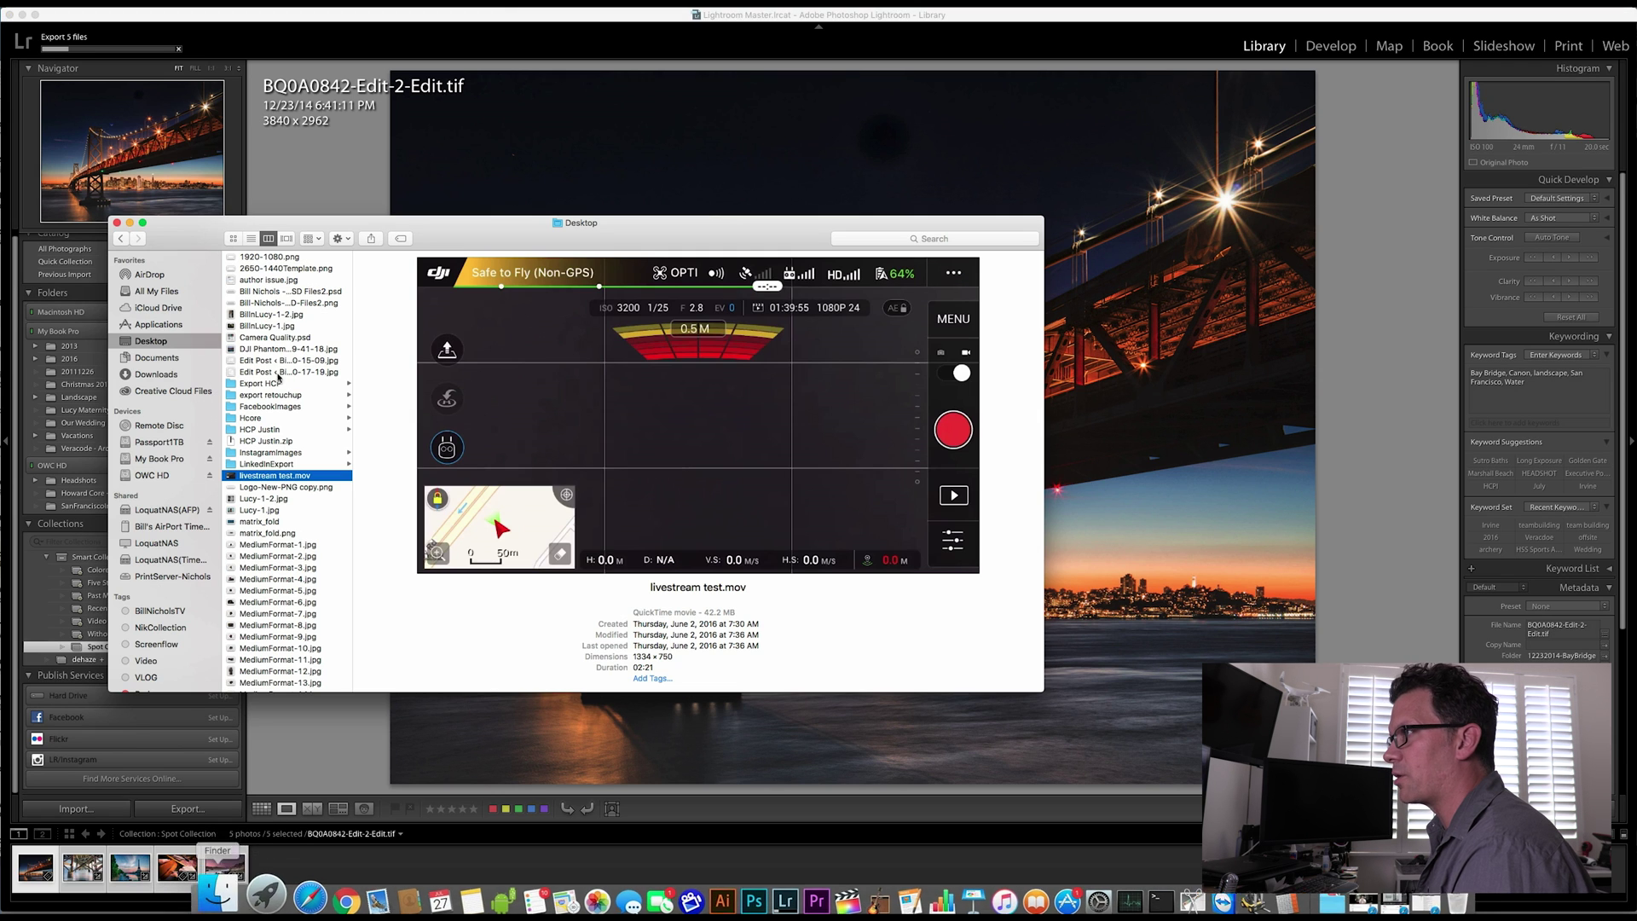
left_click(268, 464)
left_click(398, 260)
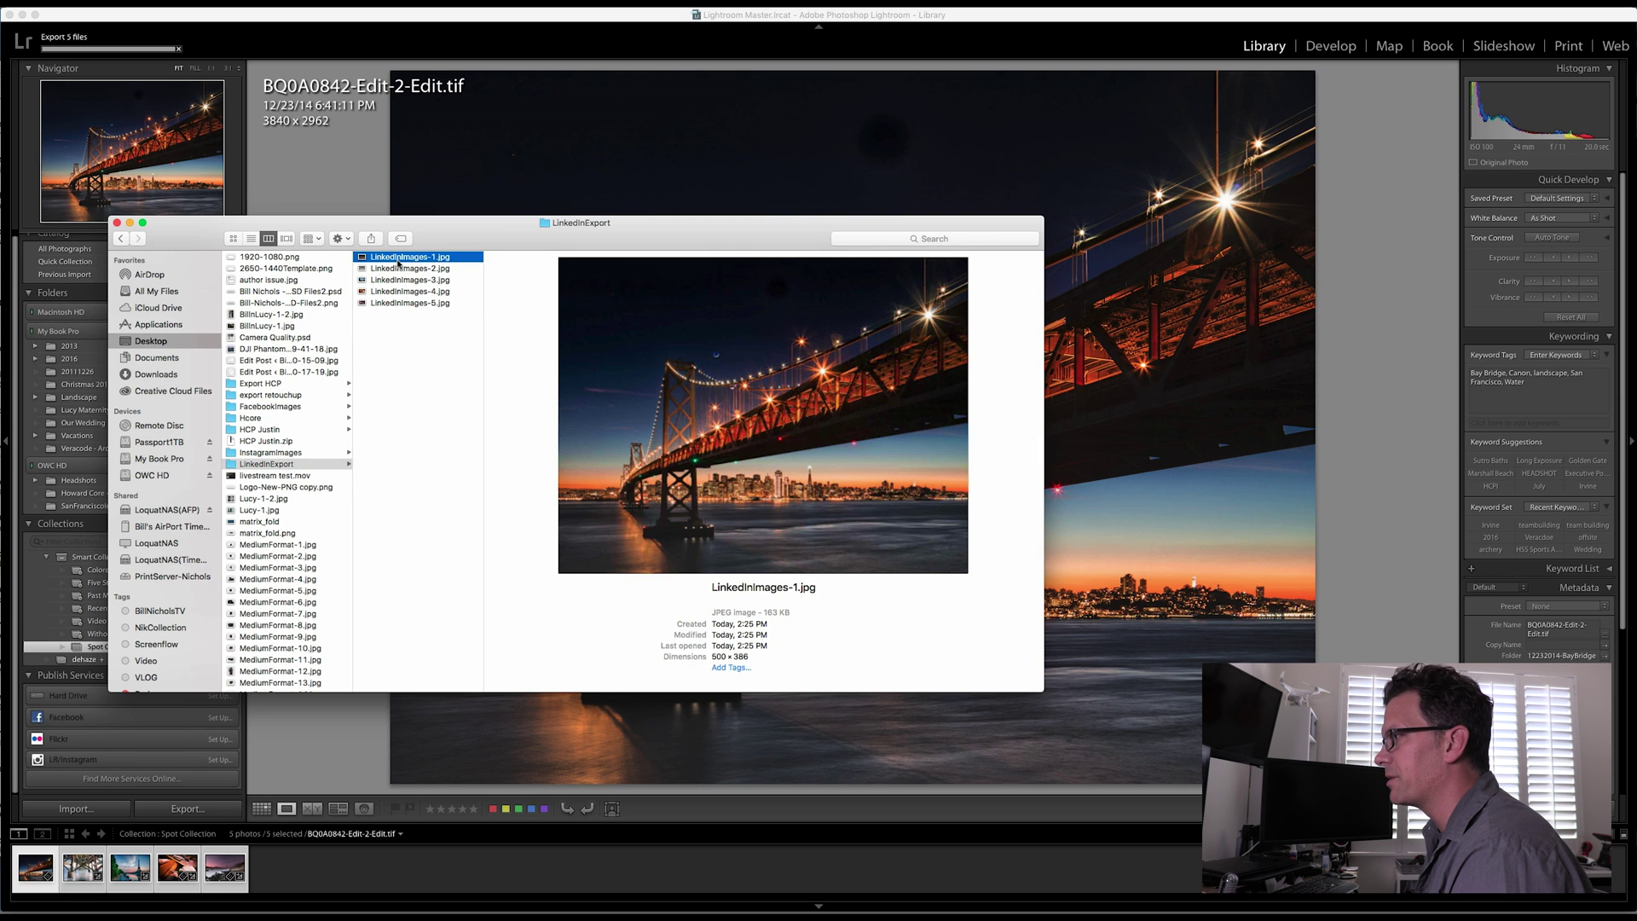
key("Down")
key("Down")
key("Down")
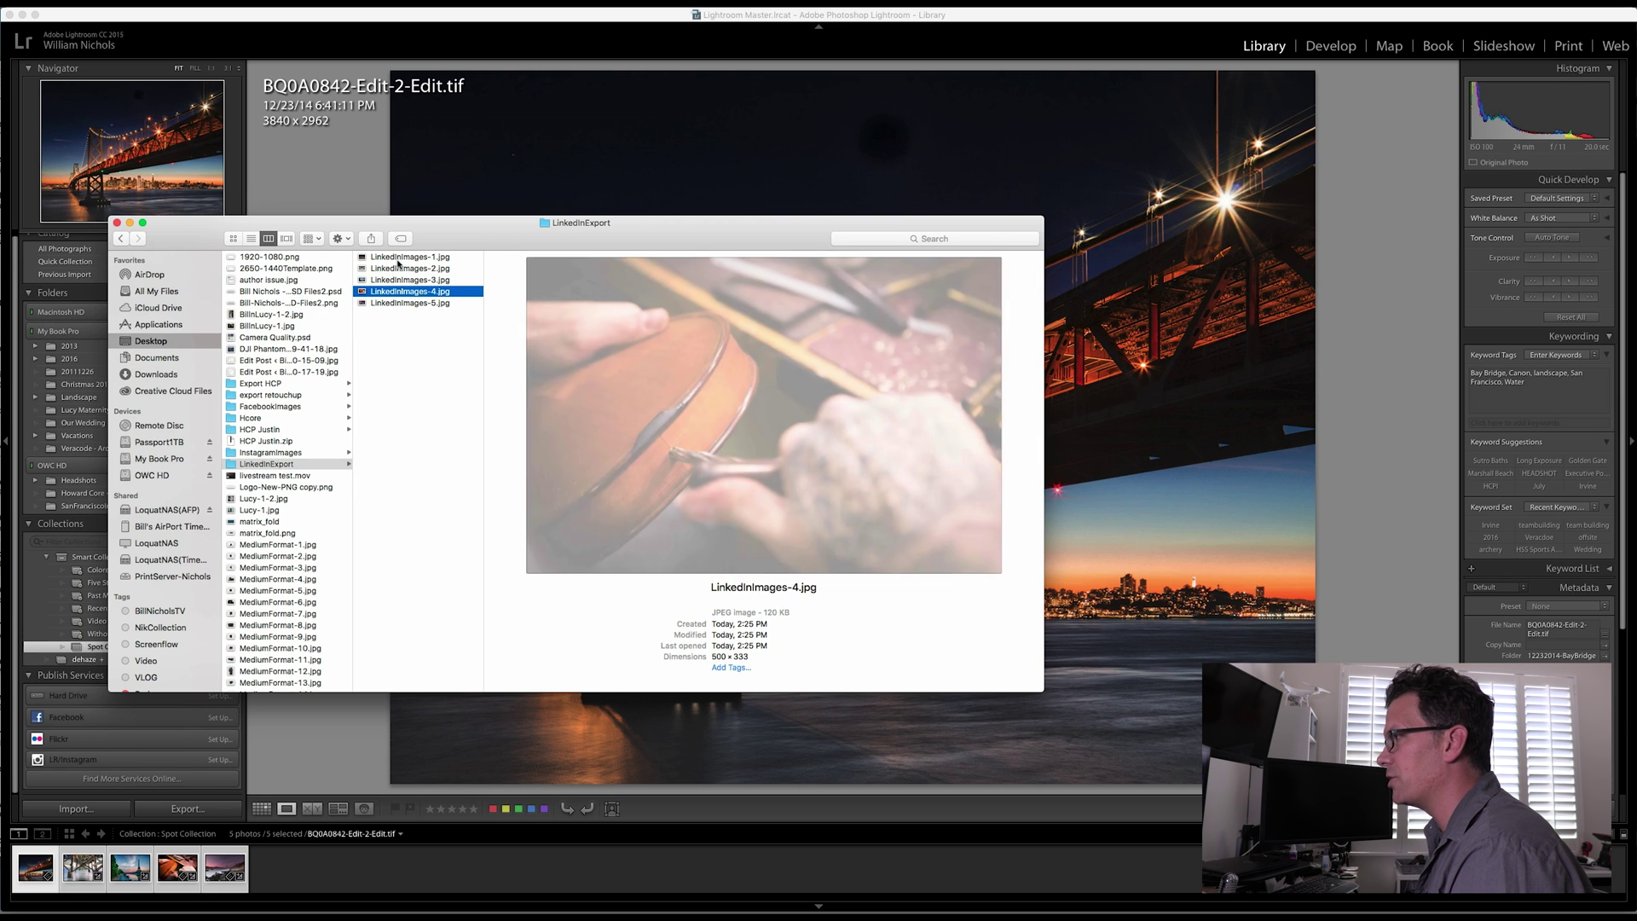
key("Down")
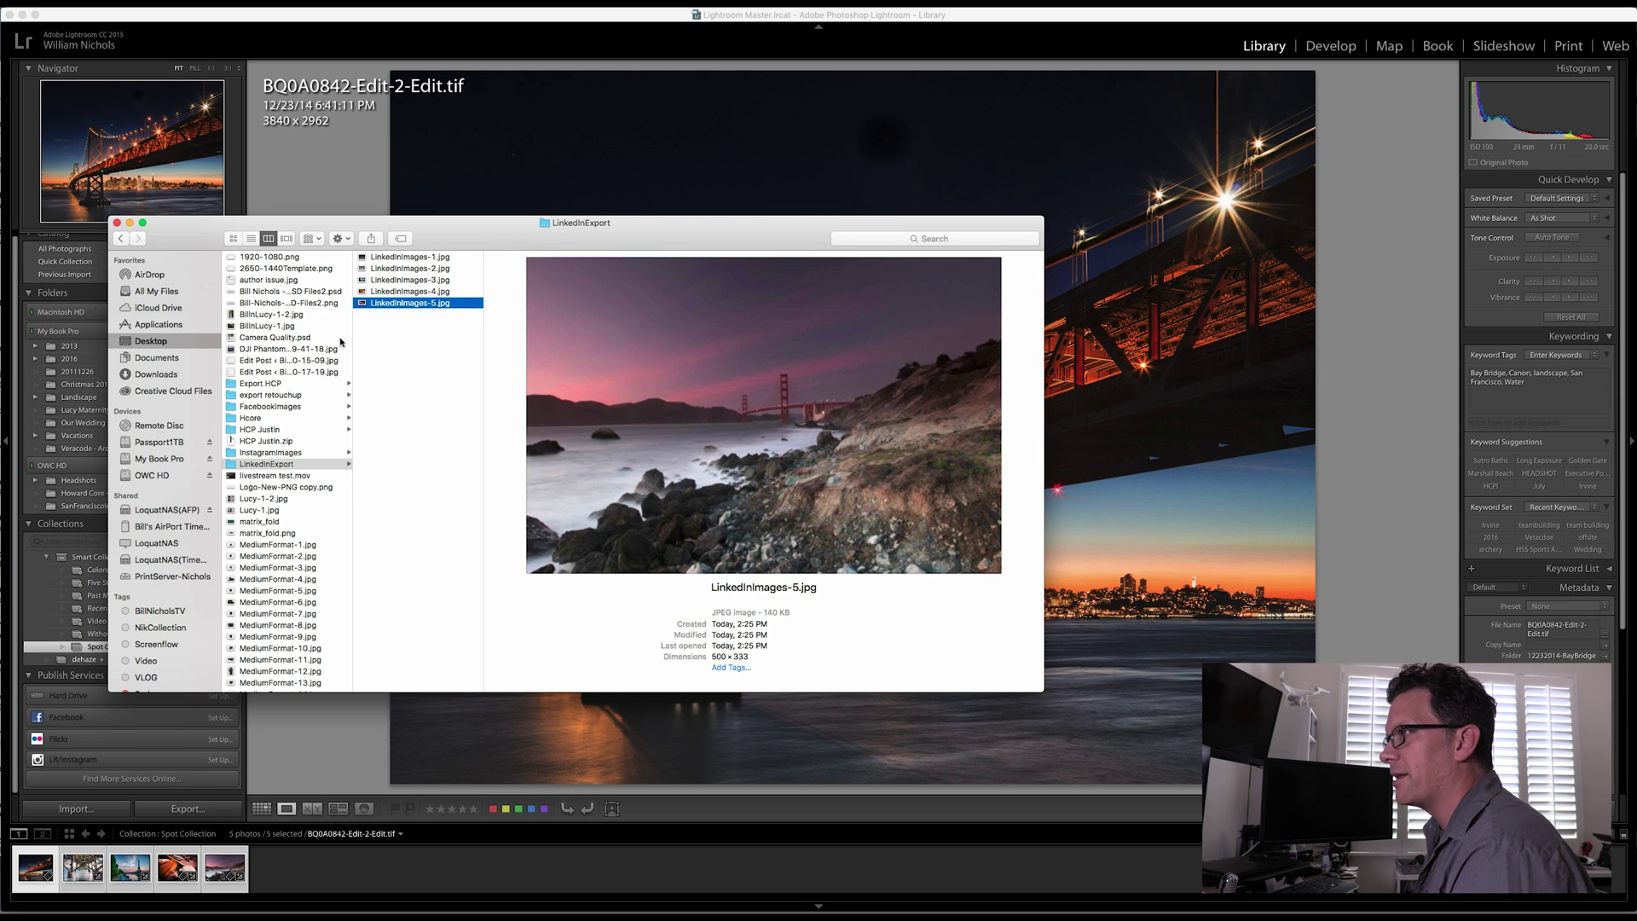
left_click(303, 406)
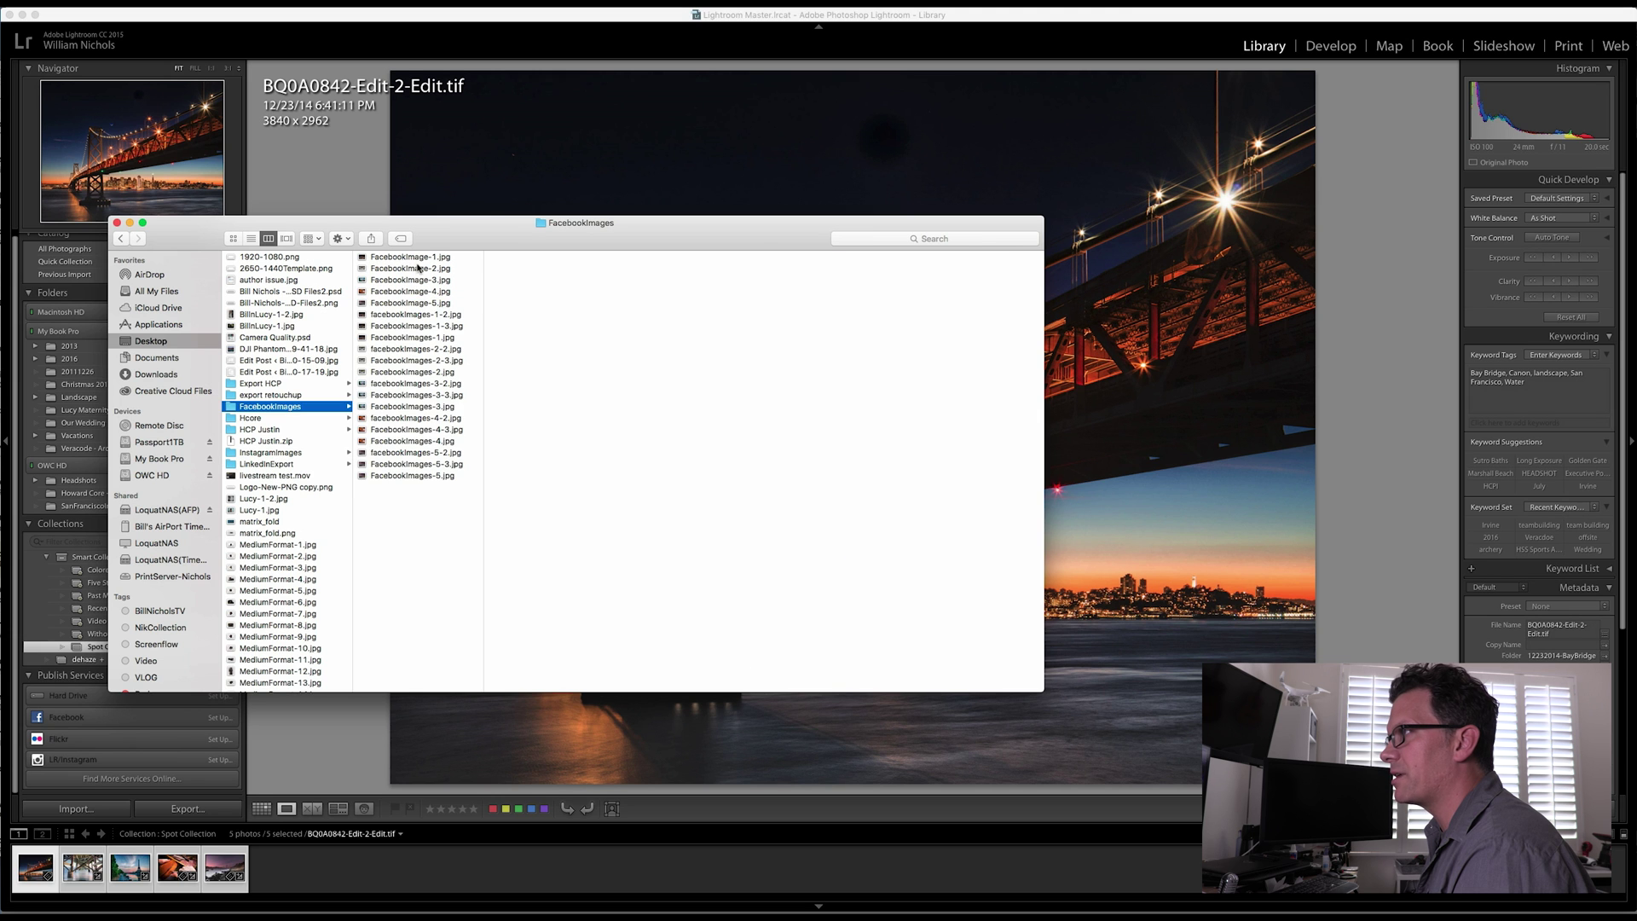
left_click(417, 260)
key("space")
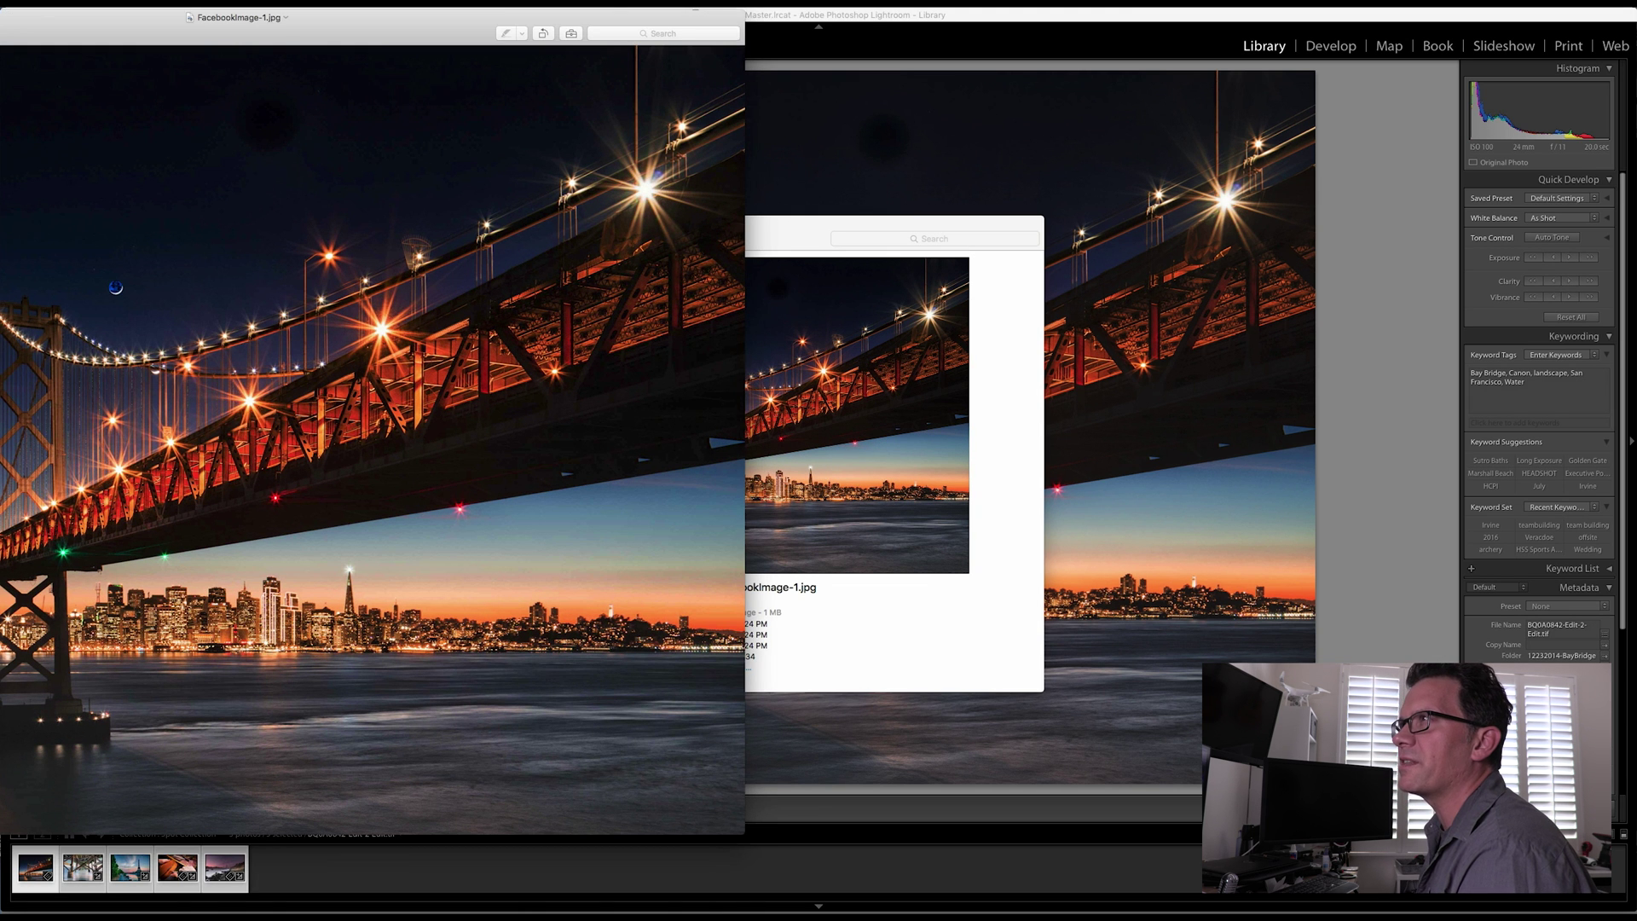
left_click_drag(116, 287, 121, 322)
key("space")
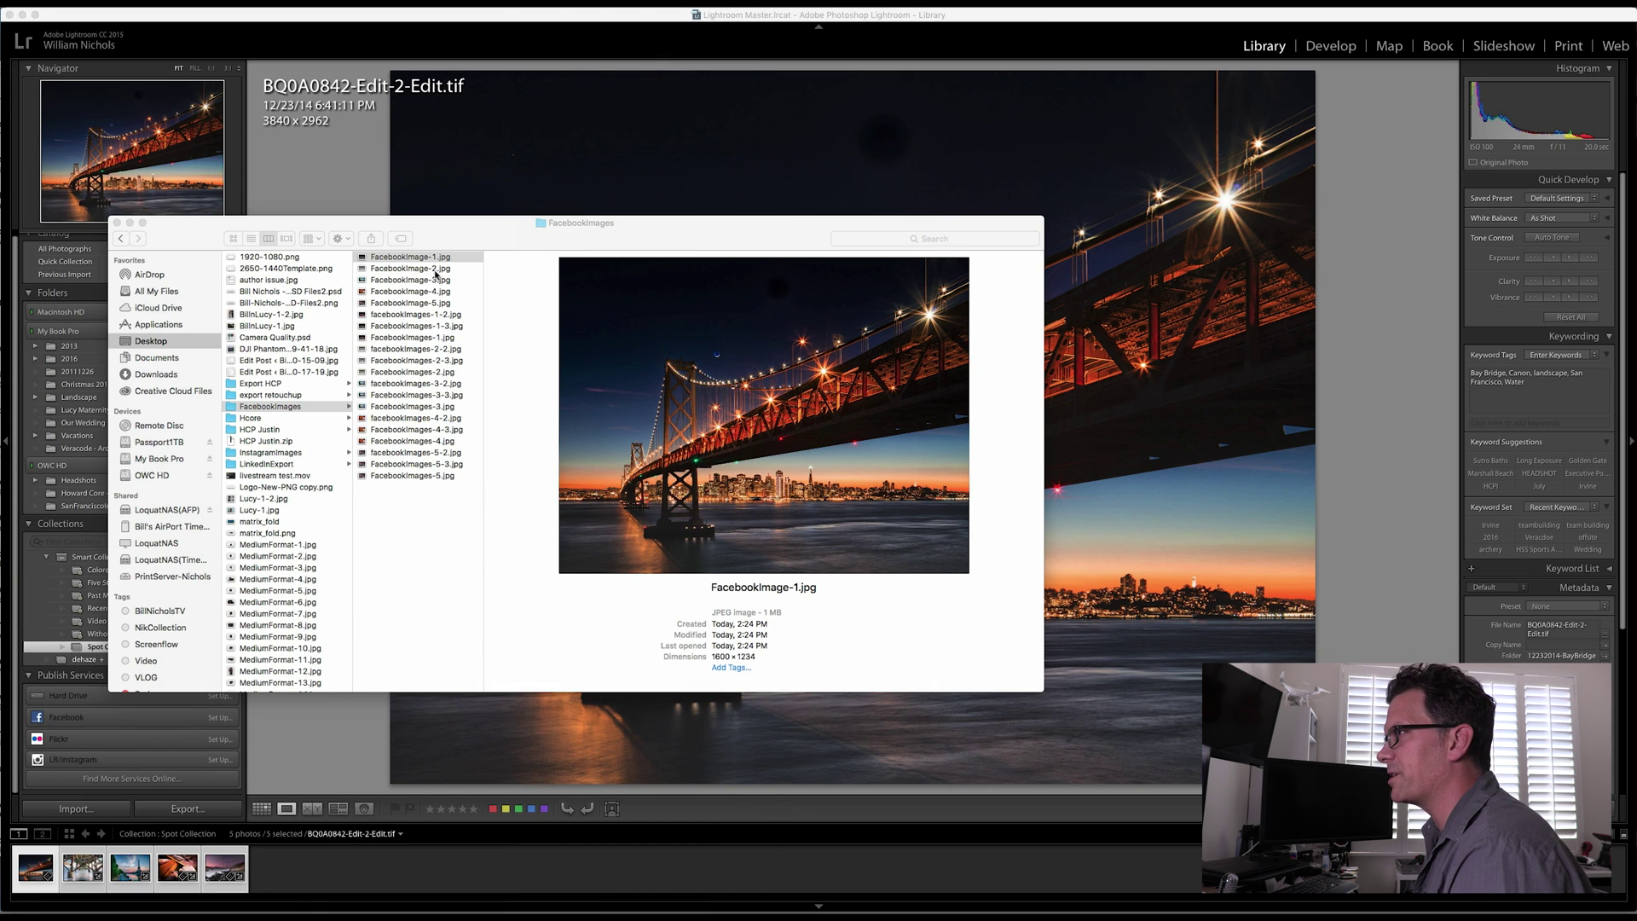
key("Down")
key("Down")
key("Down")
key("Down")
key("Down")
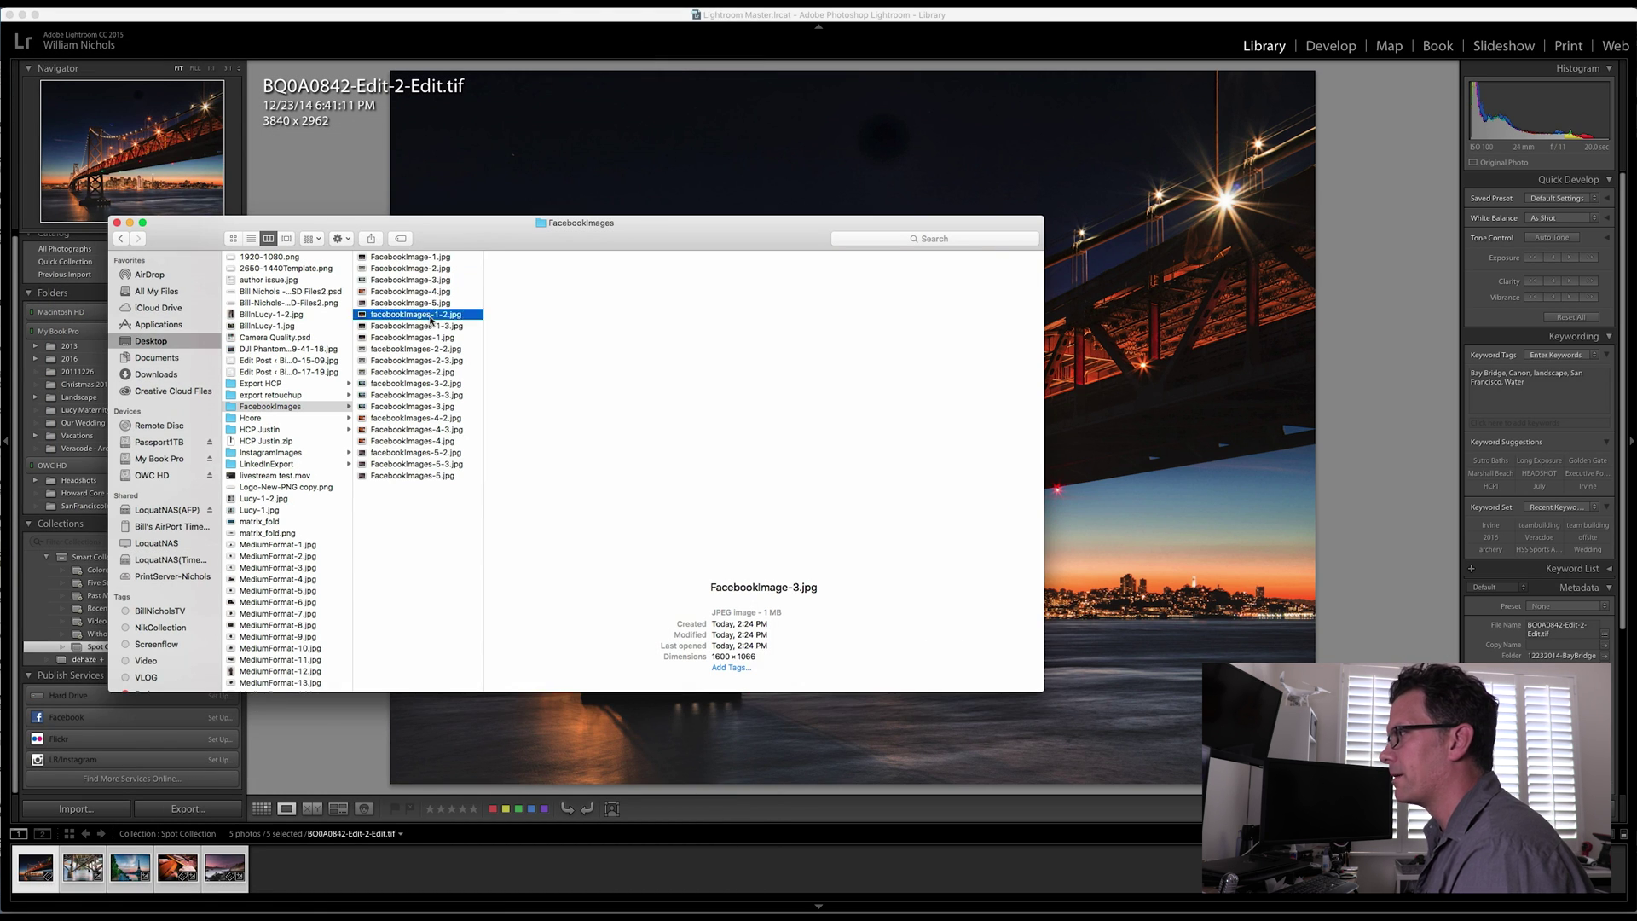
key("Down")
key("Down")
key("Down")
key("Down")
key("Down")
key("Down")
key("Down")
key("Down")
key("Down")
key("Down")
key("Down")
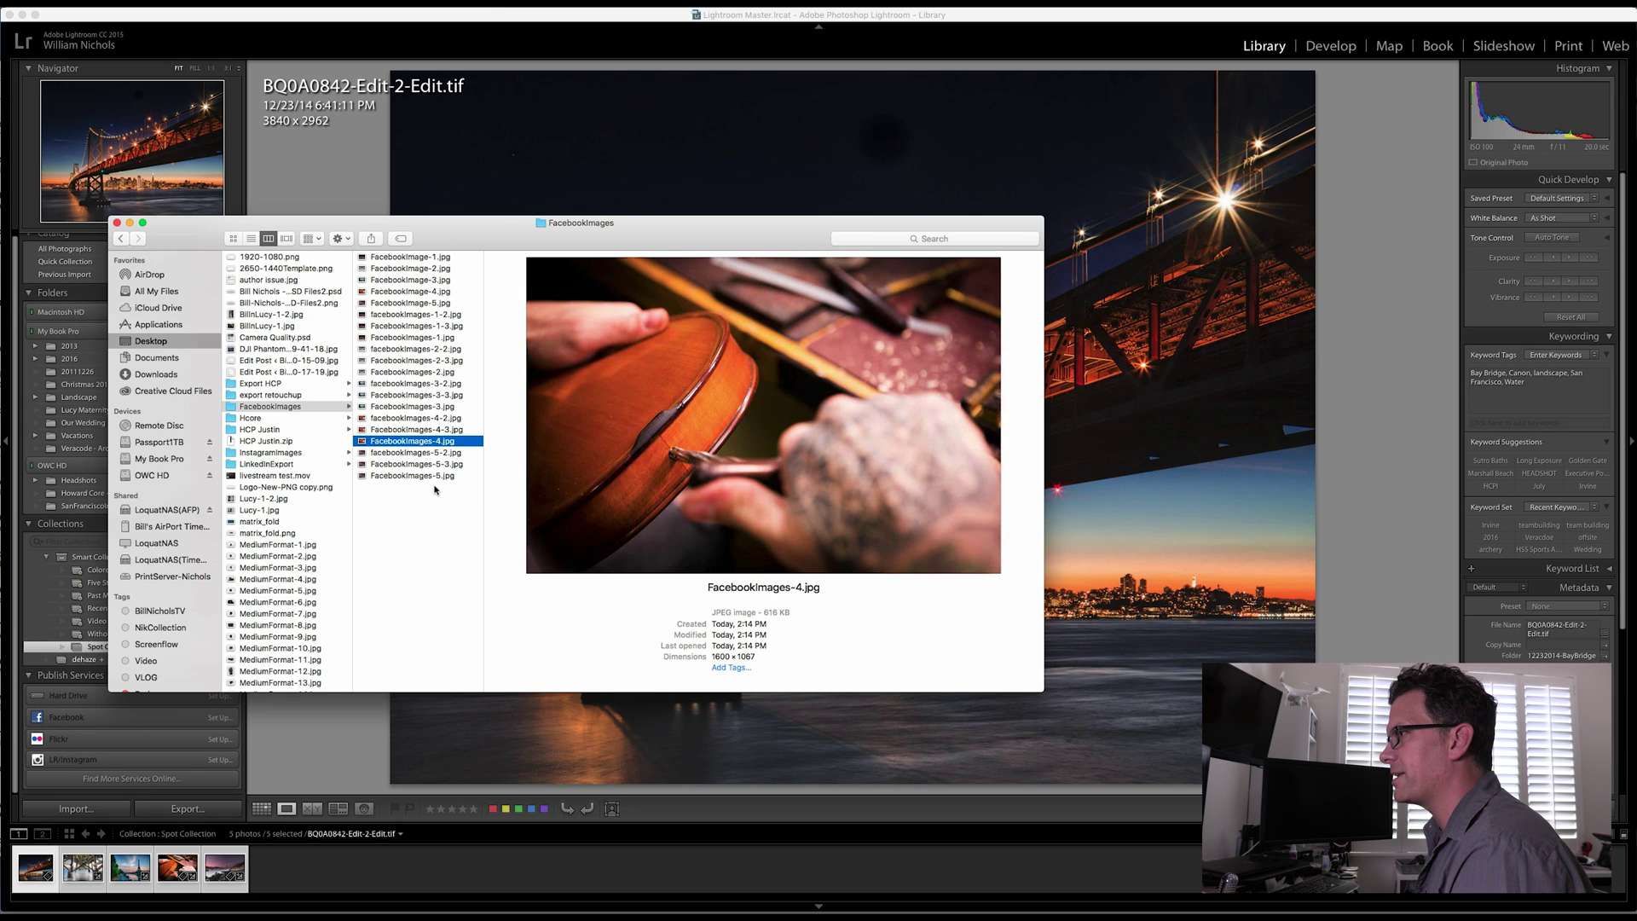
key("Down")
key("Down")
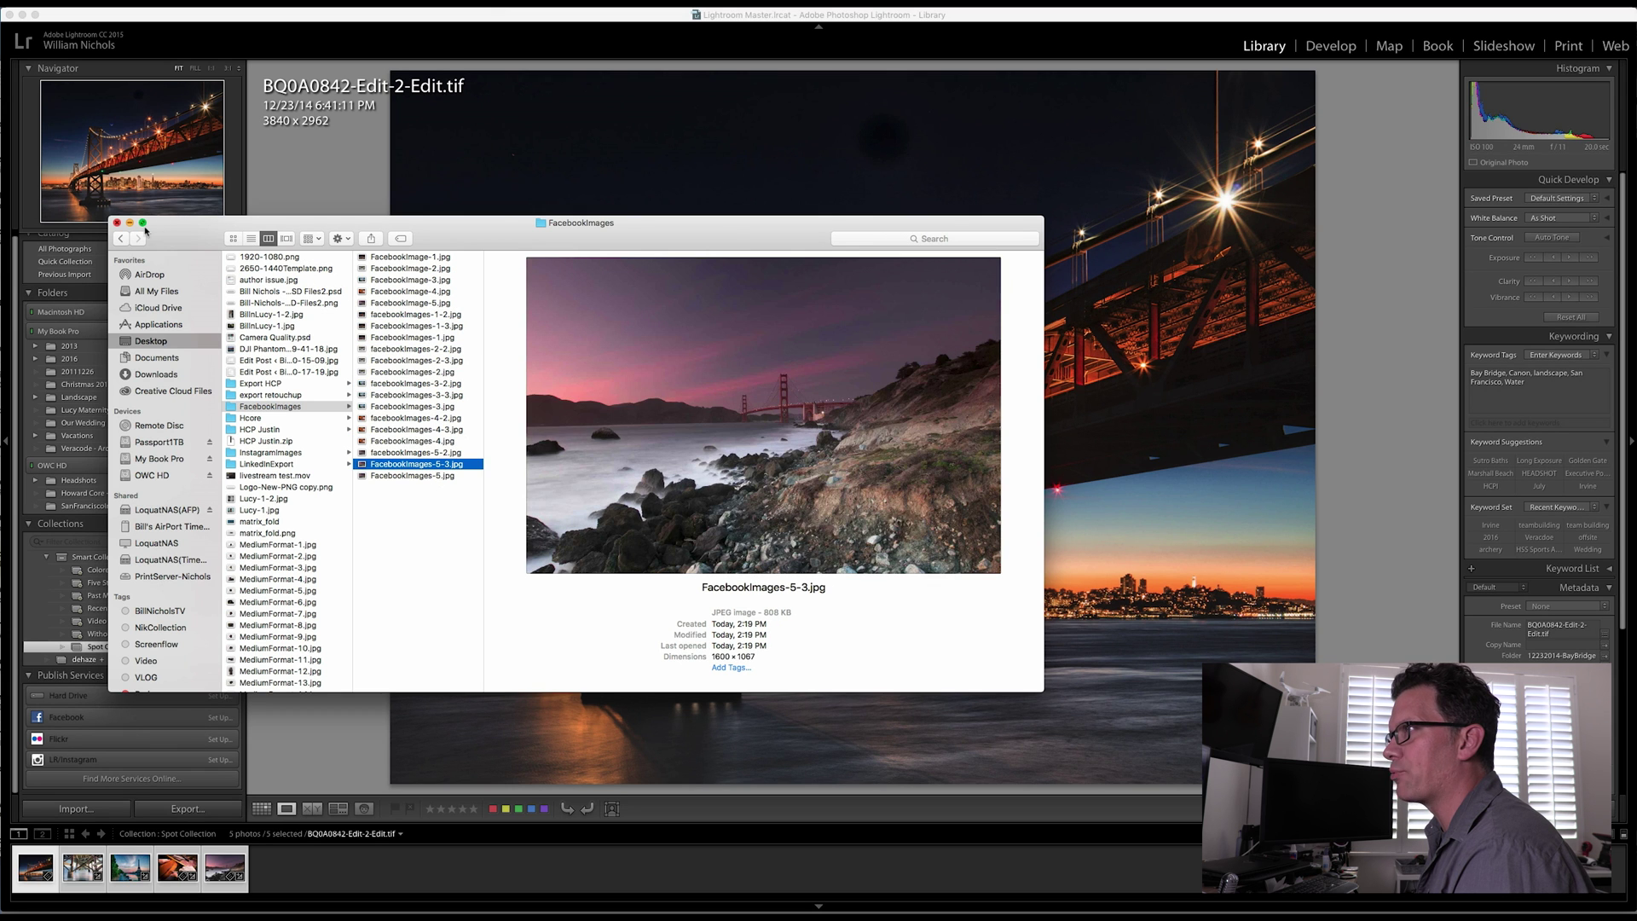
left_click(119, 222)
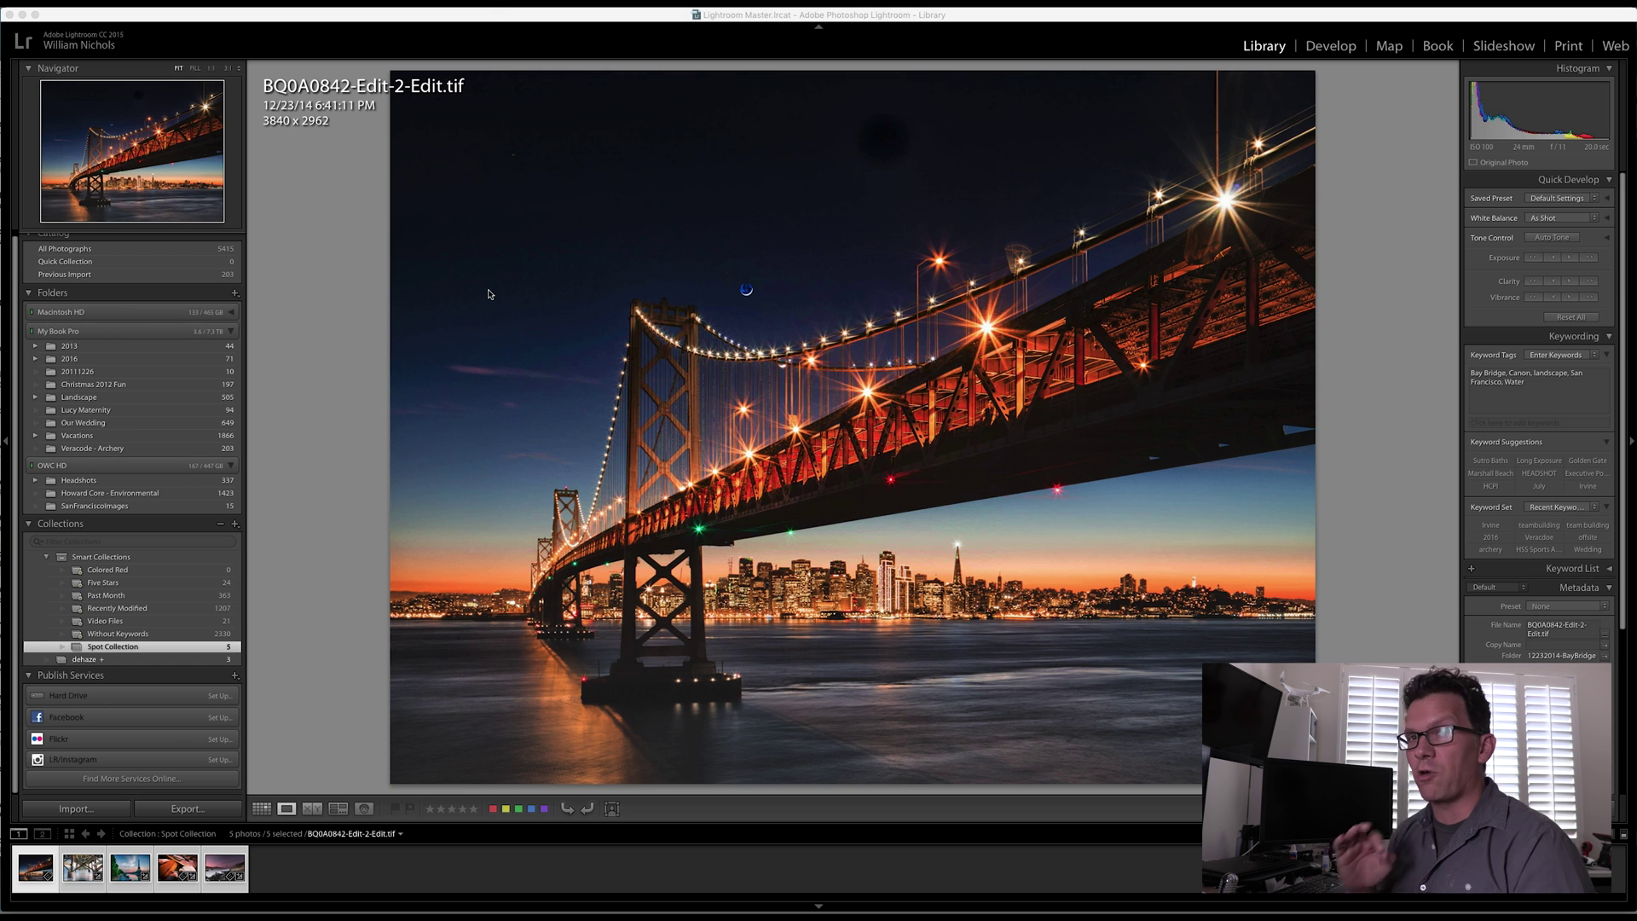